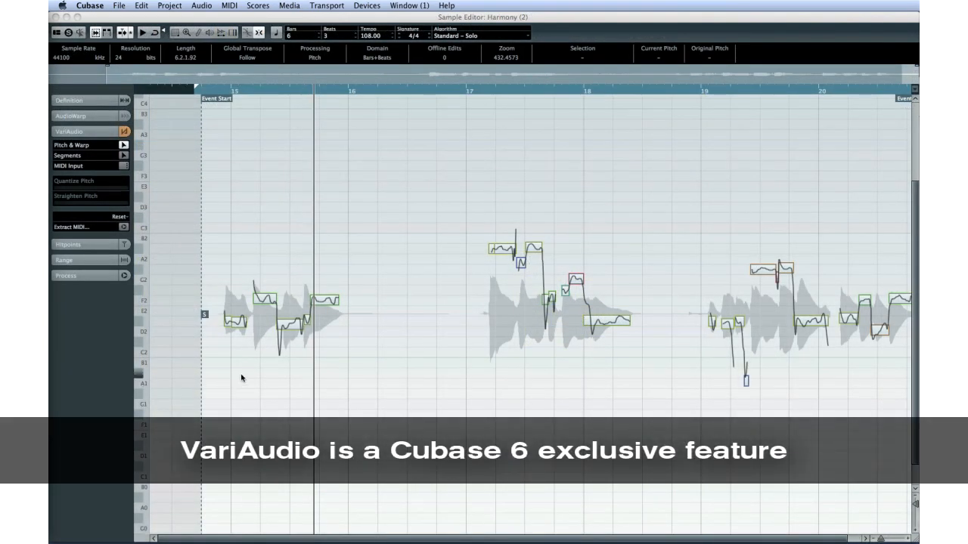
Raise the first short pitch segment of the harmony vocal to E2.
key(F2)
click(239, 324)
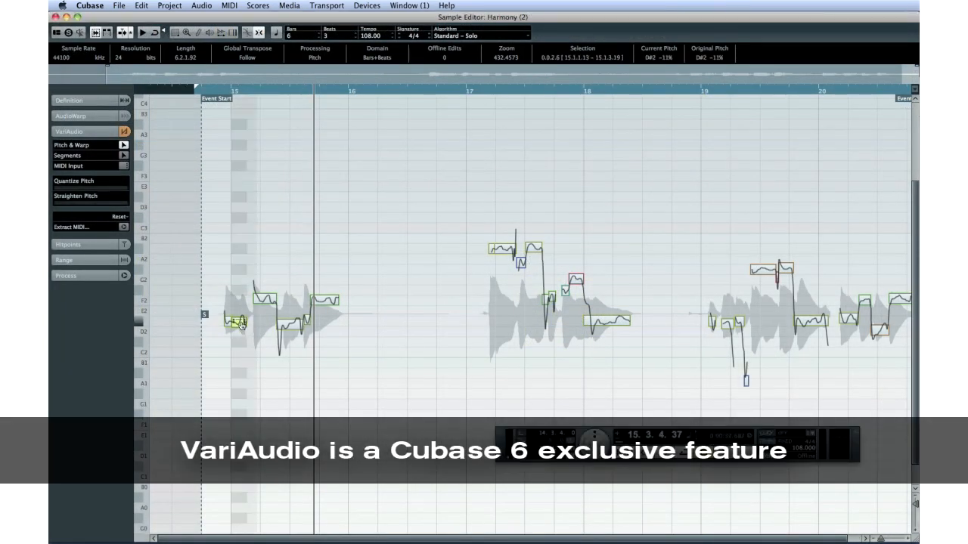
drag(240, 325, 224, 313)
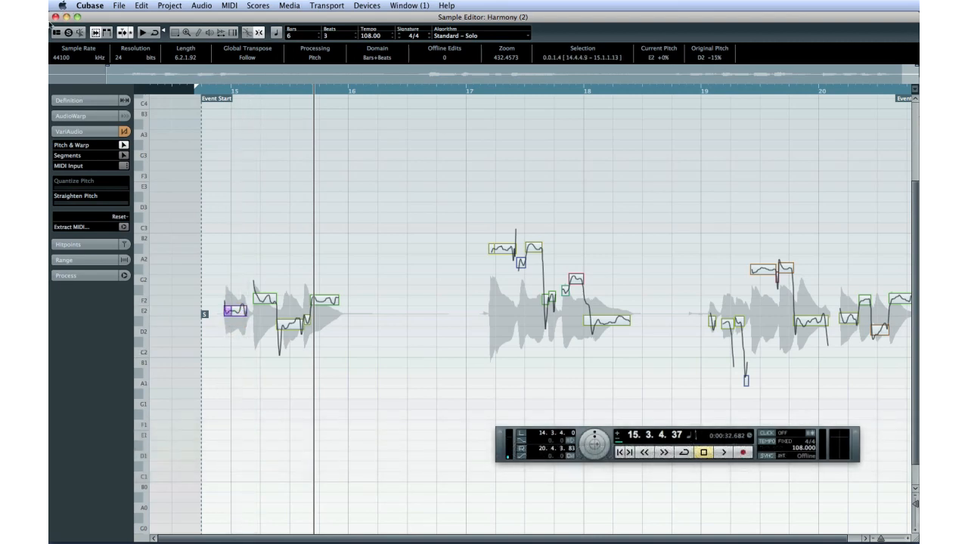
Return to the project and split the Copy of Harmony event at two points with the Scissors tool.
click(55, 17)
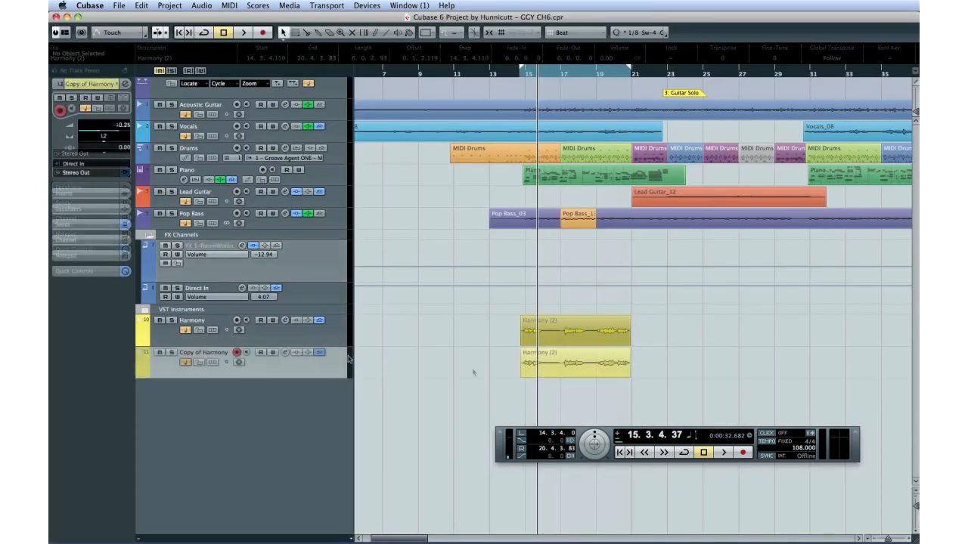
click(554, 362)
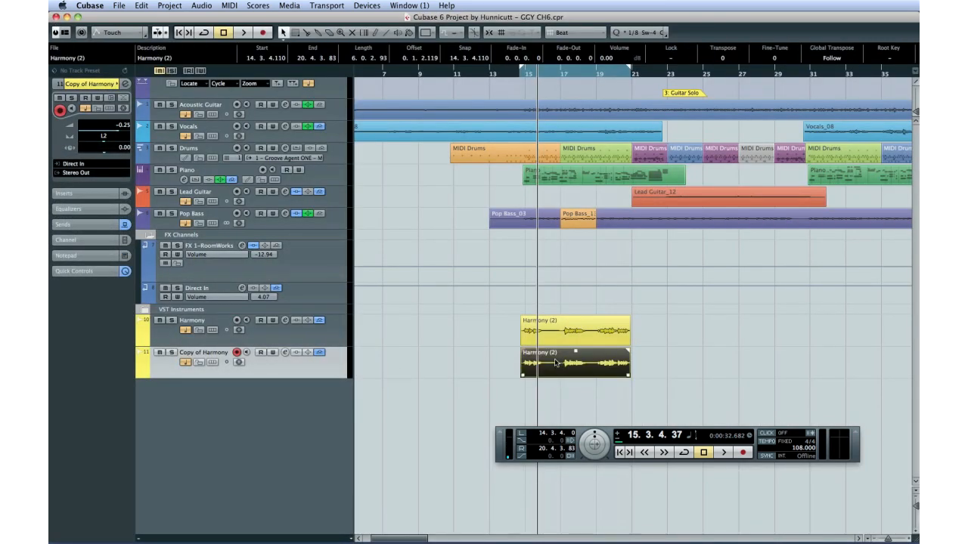
key(3)
click(555, 358)
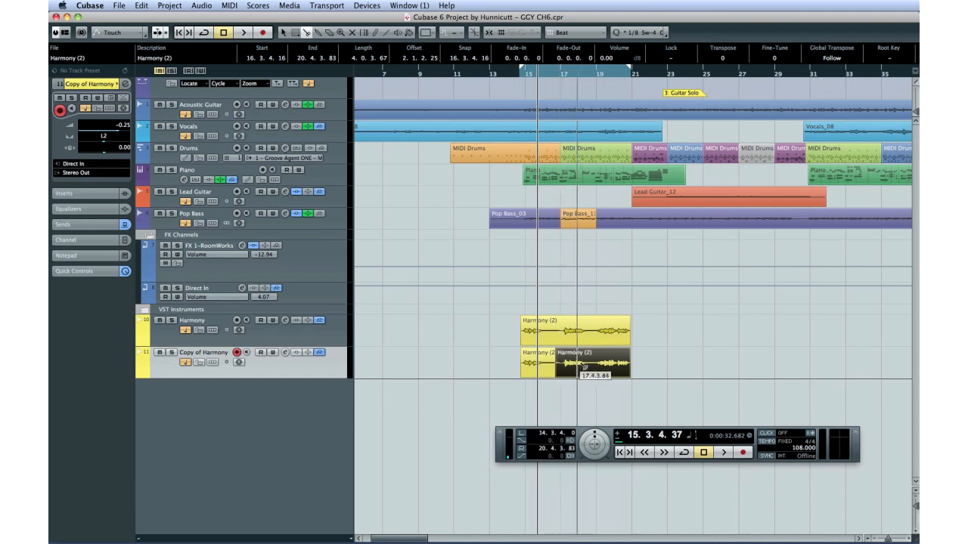
click(594, 366)
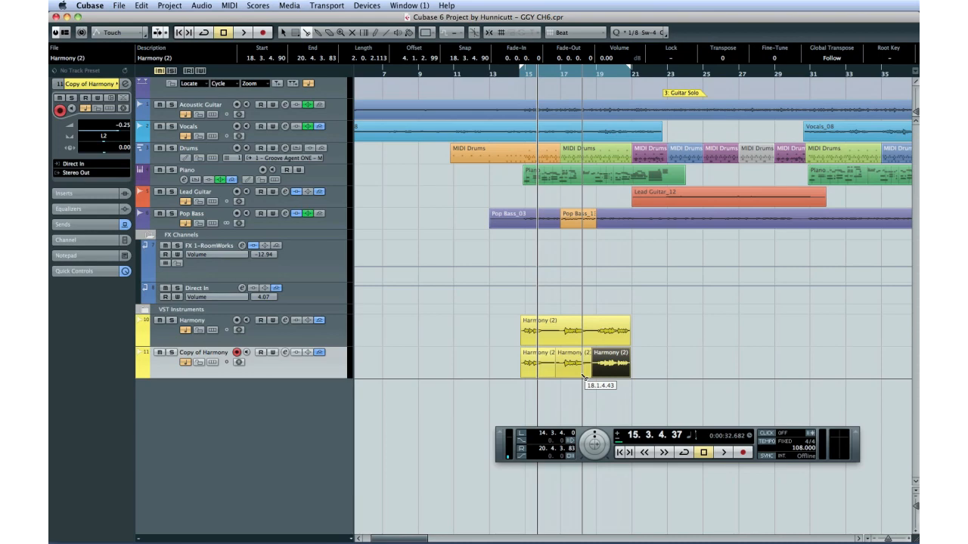
Open the event in the Sample Editor and raise the second pitch segment to A#2, choosing New Version without asking again.
key(Return)
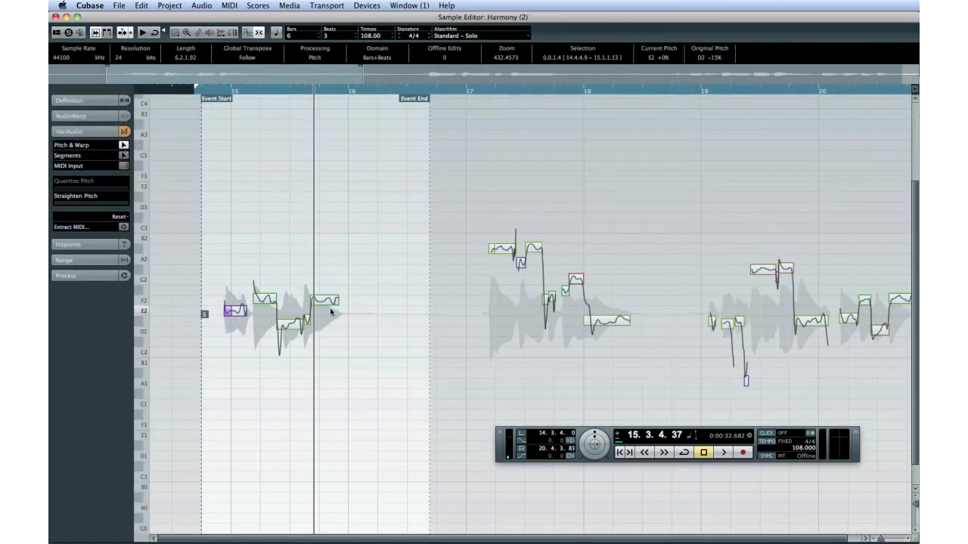
click(335, 316)
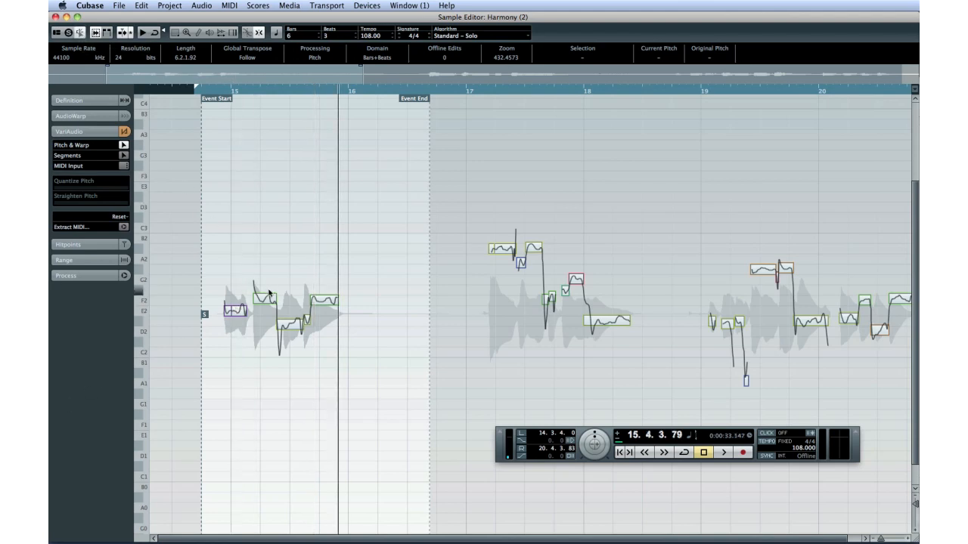
click(270, 297)
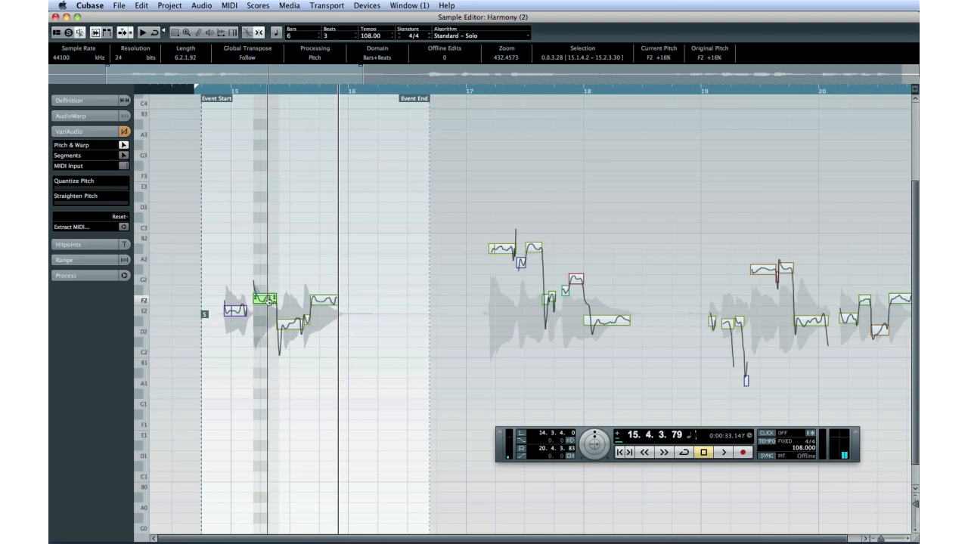
drag(269, 299, 266, 253)
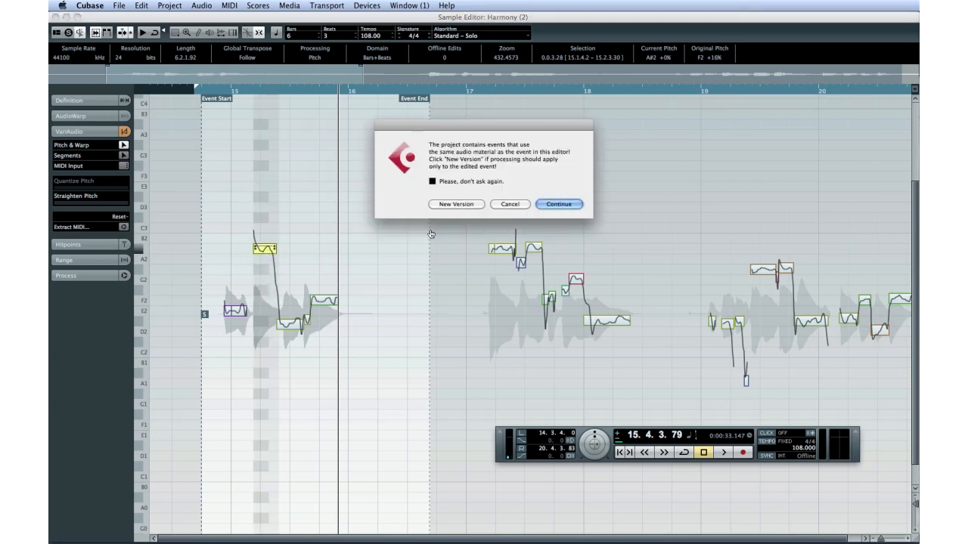
click(432, 182)
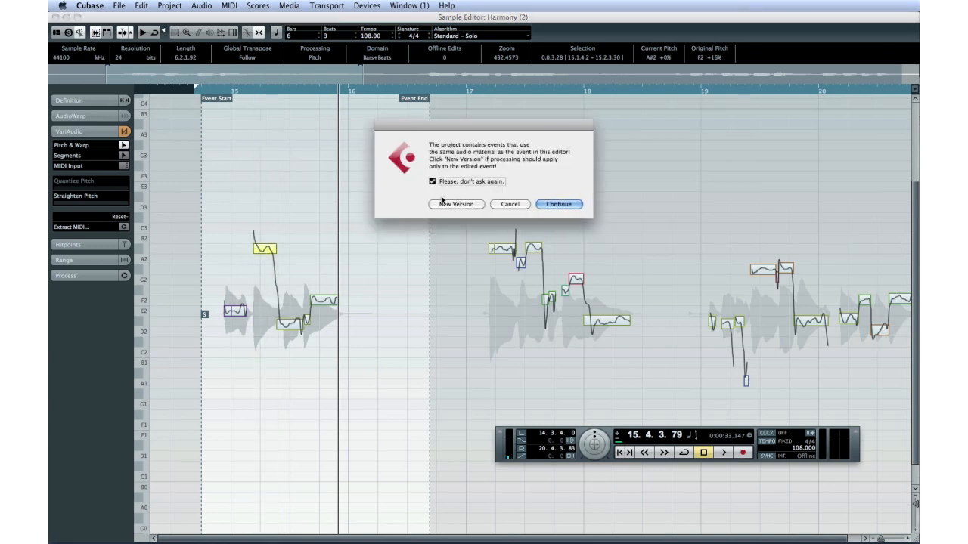
click(444, 205)
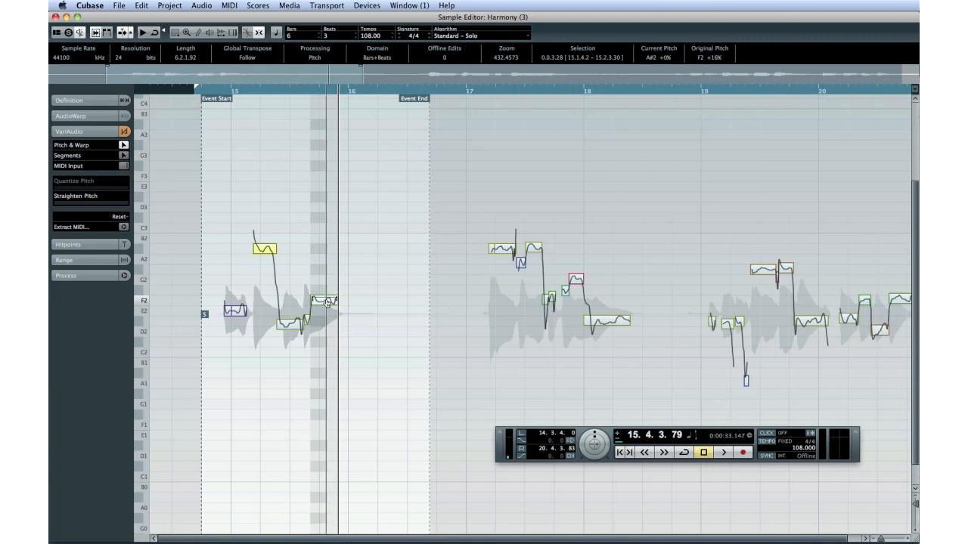
Lower the last pitch segment to D#2 and play the event from its start to audition it.
drag(326, 302, 327, 322)
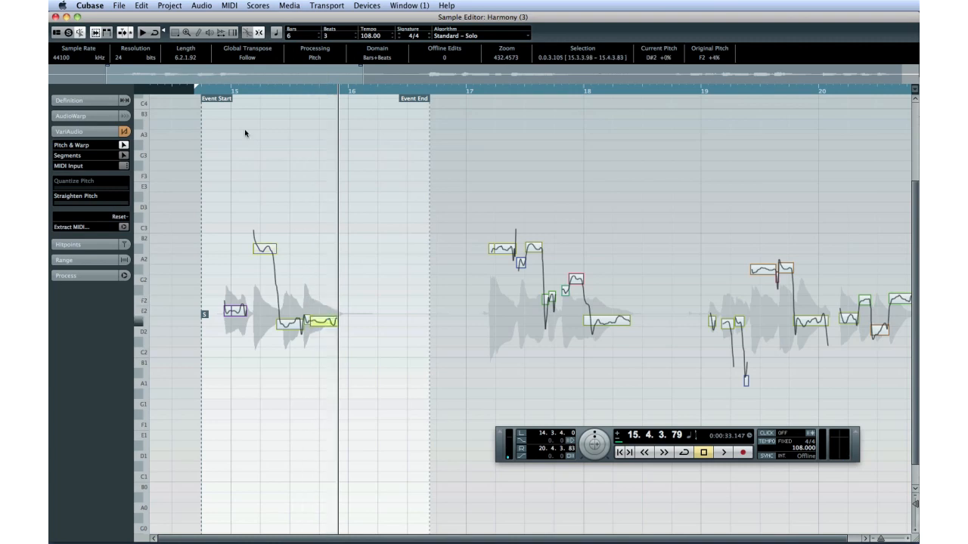
click(226, 91)
key(space)
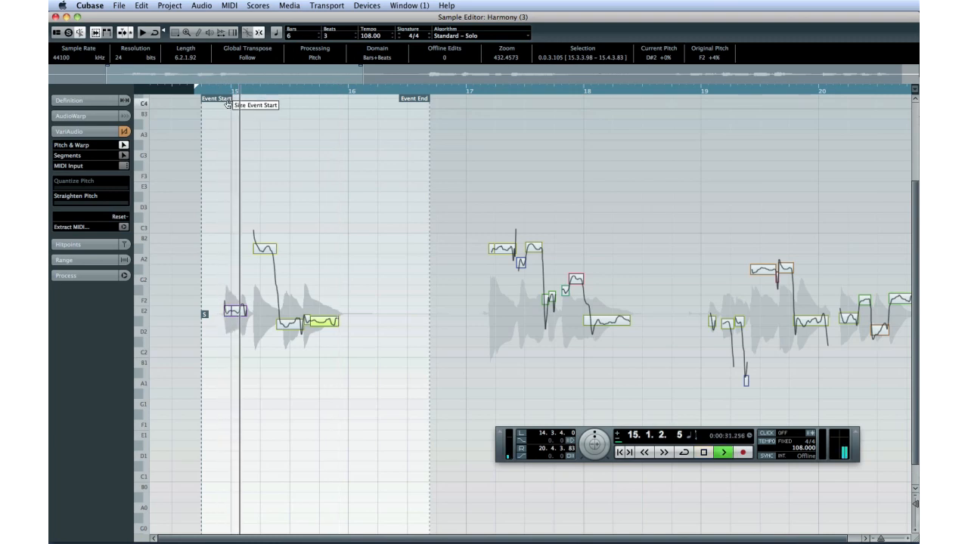
key(space)
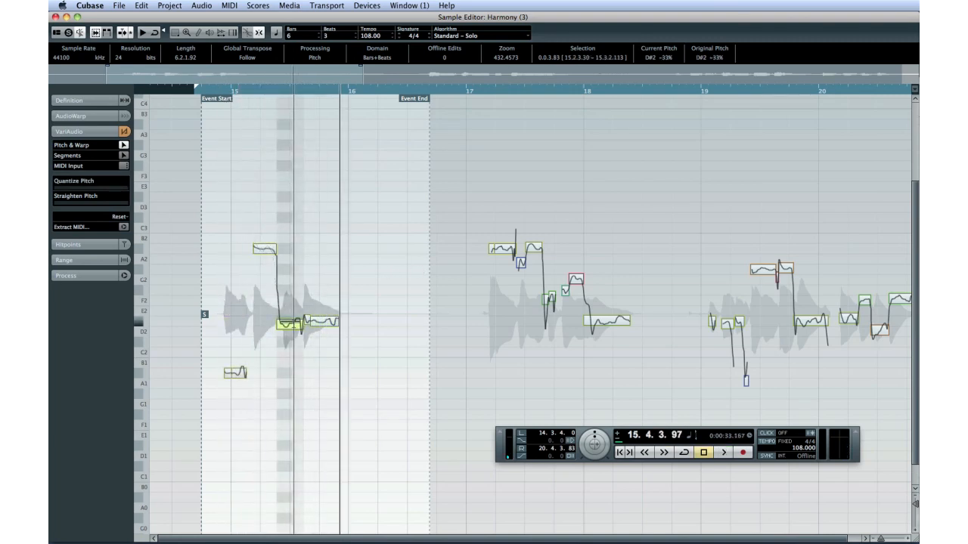
Apply Straighten Pitch to the segment and lower it to F#1, auditioning from the event start.
drag(64, 203, 101, 203)
drag(324, 322, 320, 415)
click(272, 88)
key(space)
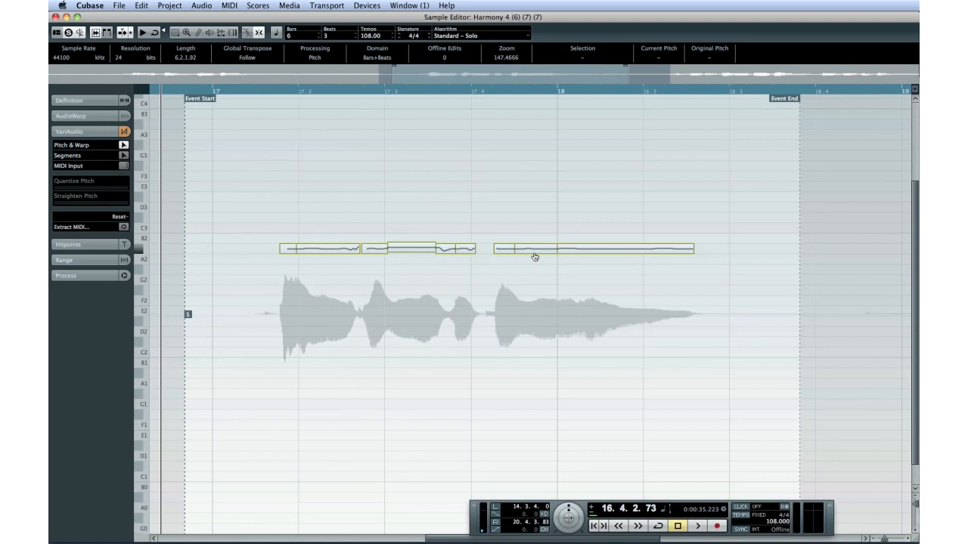
Return to the project and play back the stacked harmony events to audition them together.
click(535, 254)
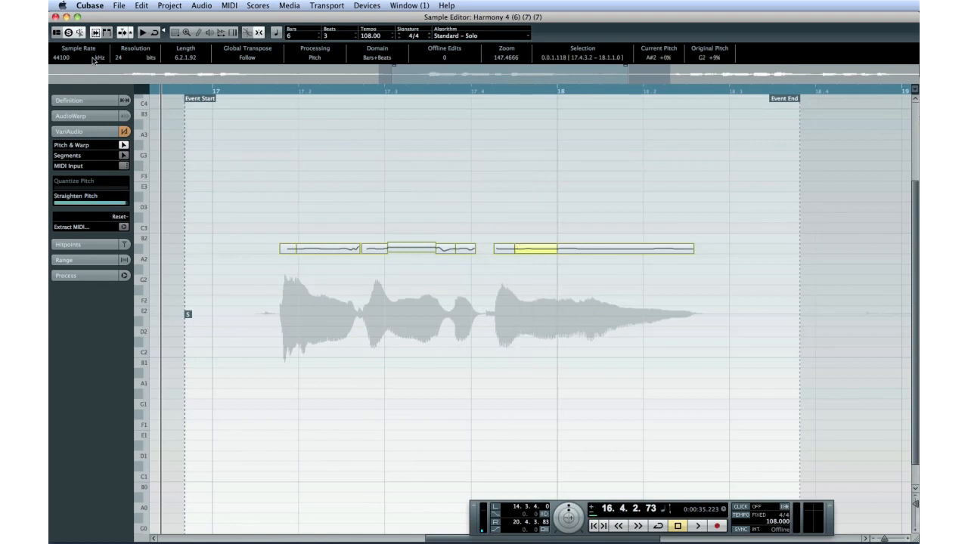
click(55, 16)
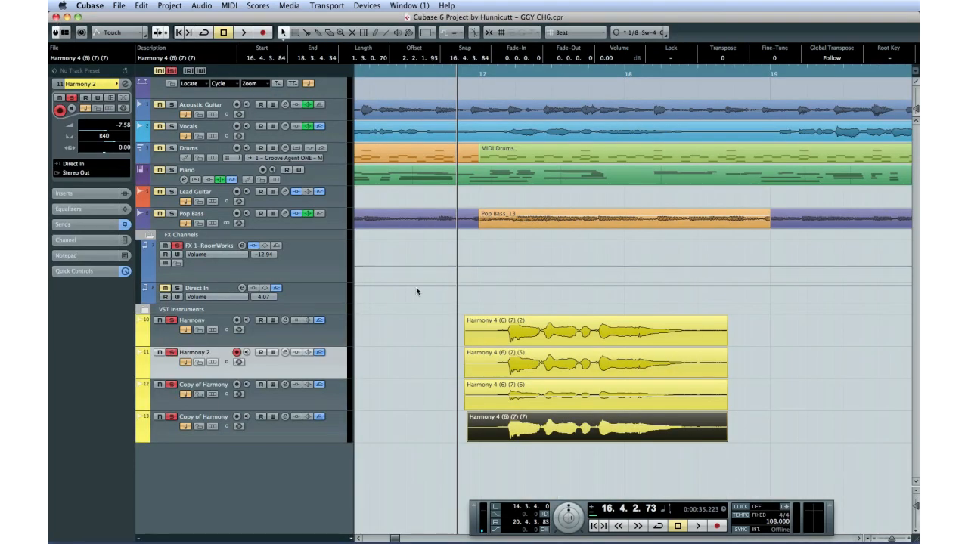
key(space)
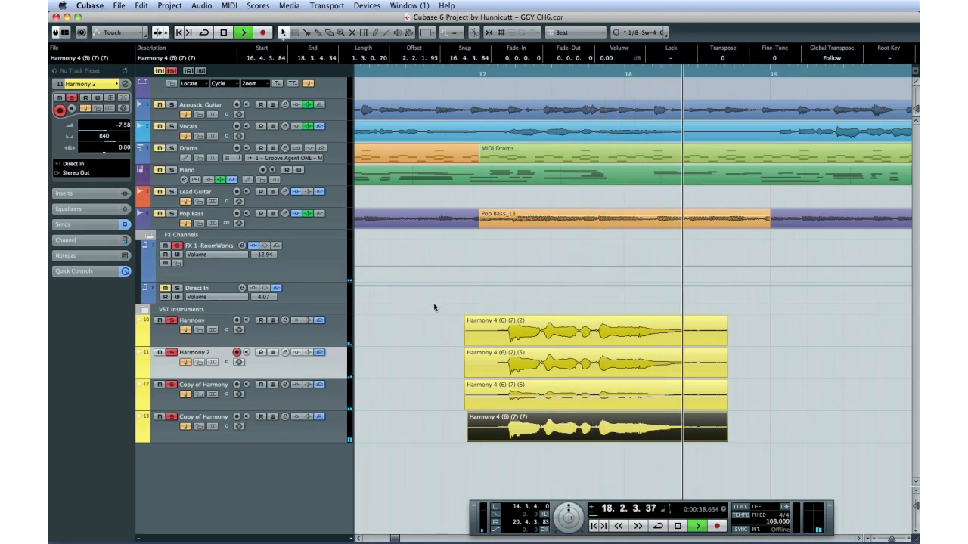
key(space)
click(173, 70)
click(449, 74)
key(space)
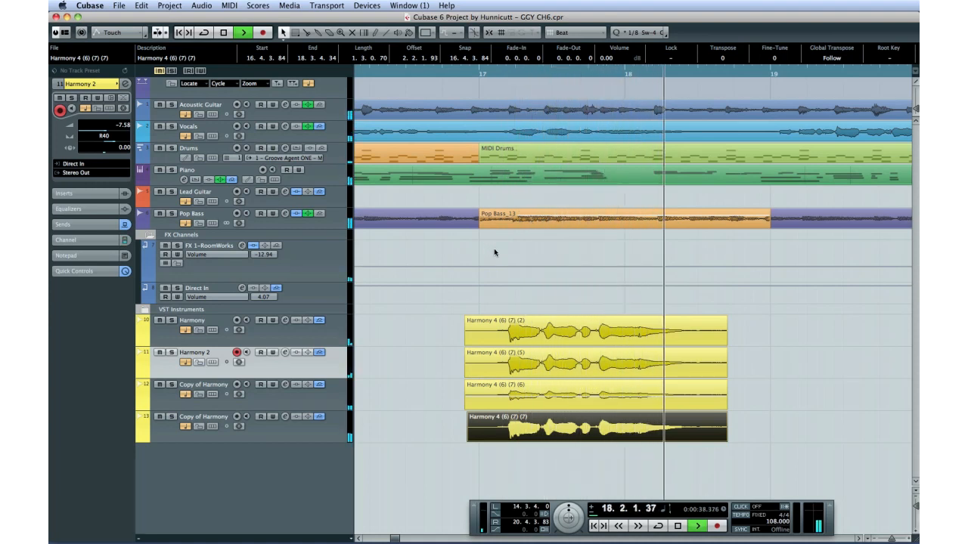
key(space)
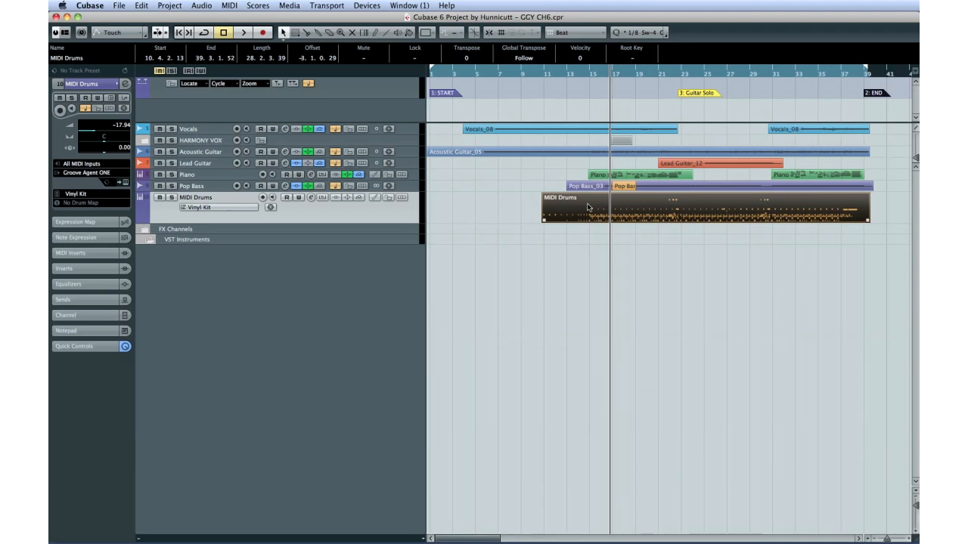
Open the MIDI Drums part in the Key Editor to examine its notes, then close it.
double_click(588, 207)
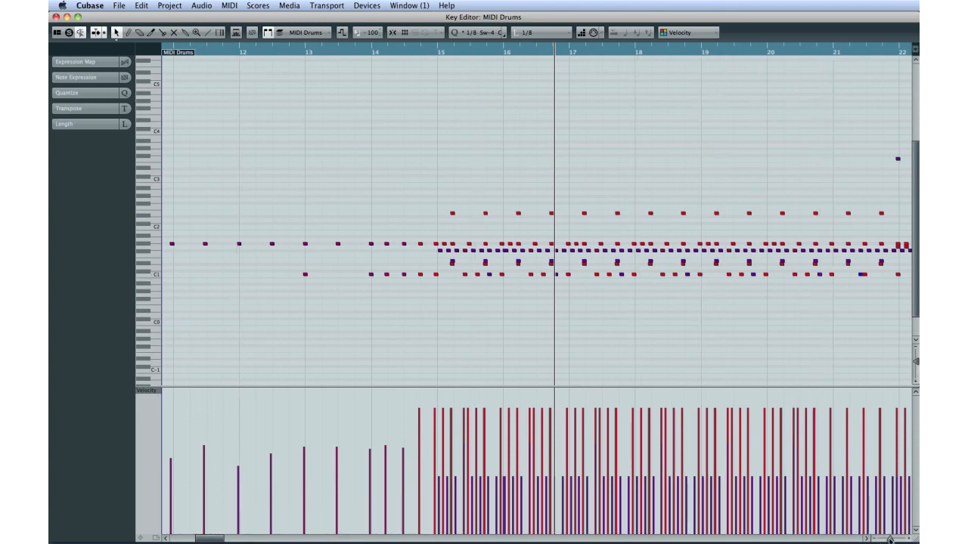
drag(889, 539, 886, 539)
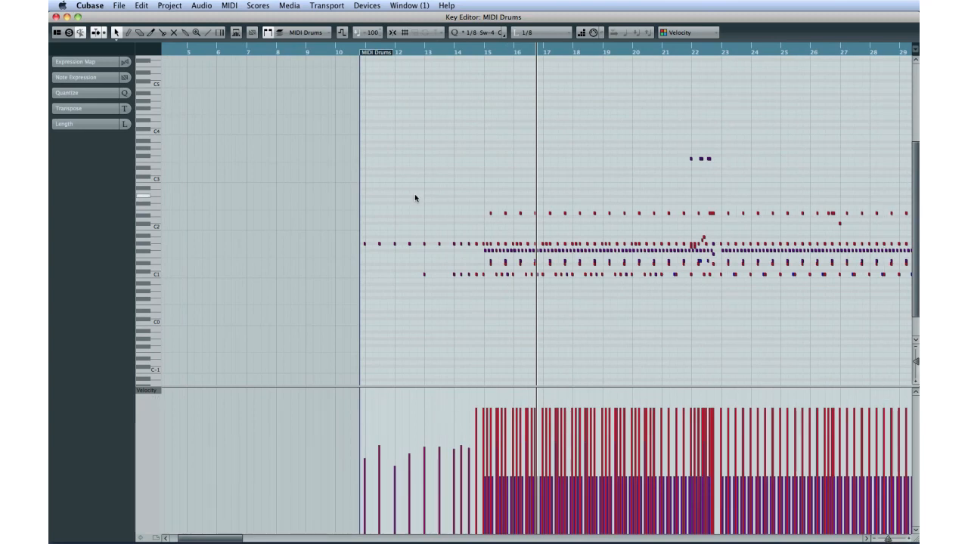
click(56, 15)
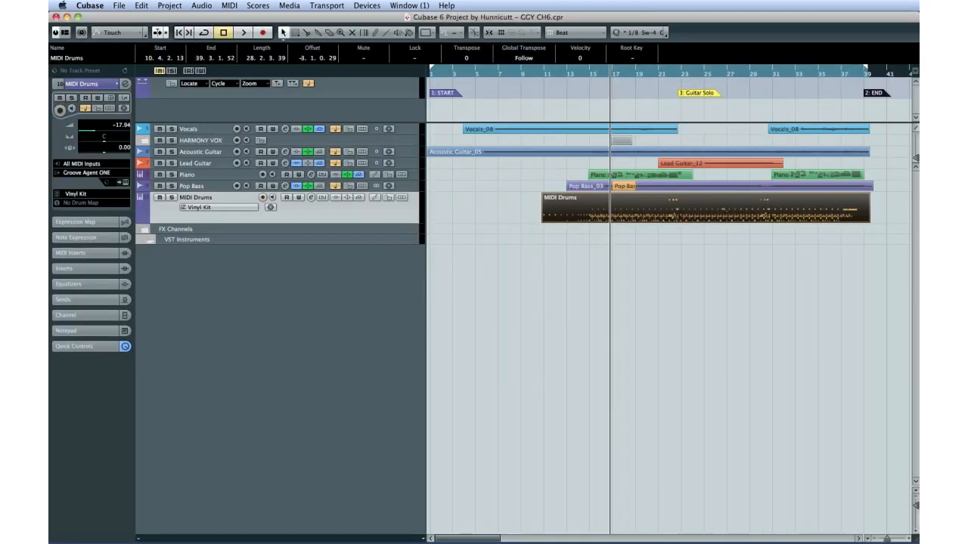
Dissolve the MIDI Drums part into separate tracks using Separate Pitches with Optimized Display.
click(229, 5)
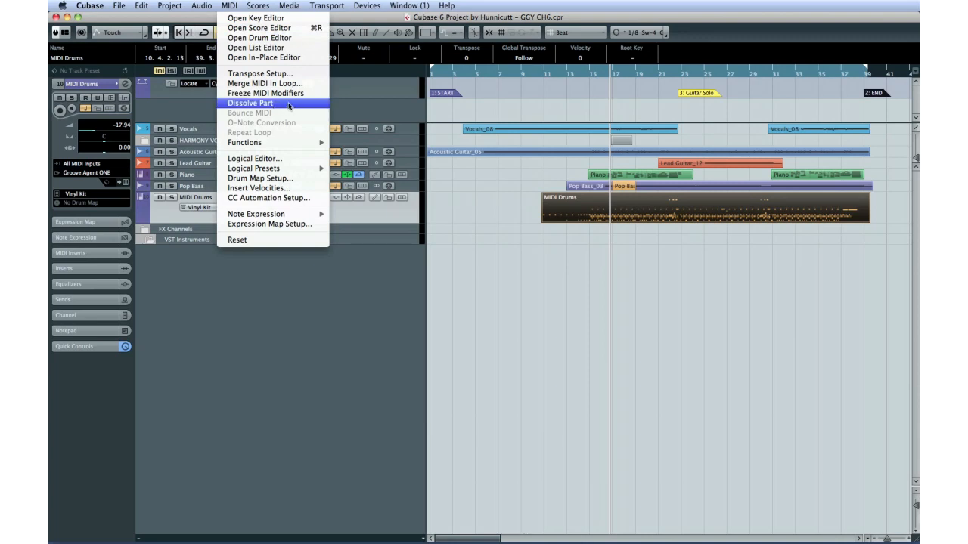
click(288, 103)
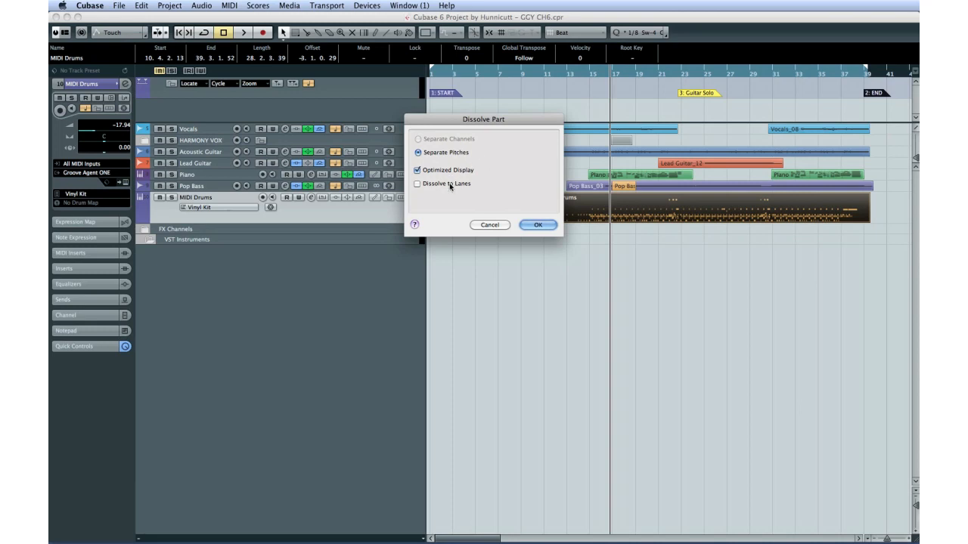
click(536, 225)
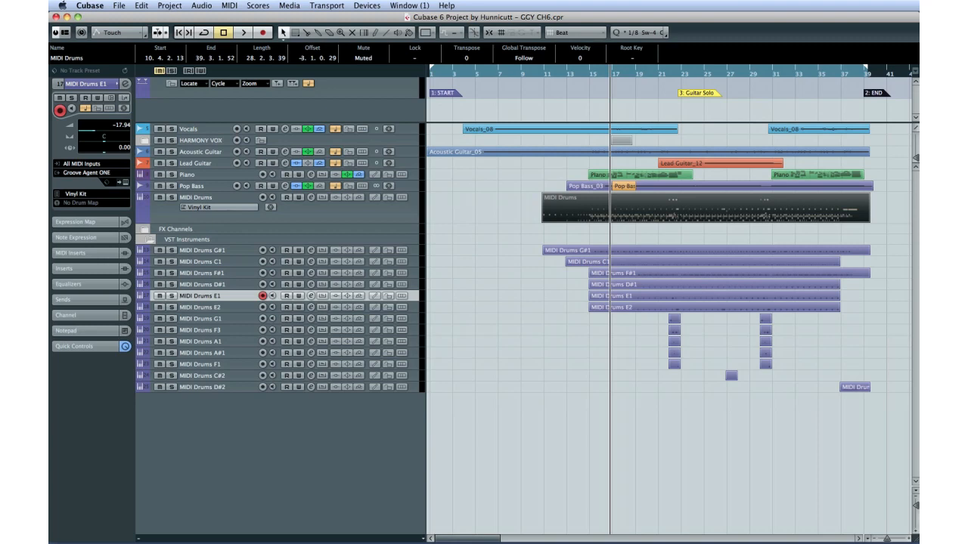
Open the mixer and lower the volume faders of two dissolved drum channels.
key(F3)
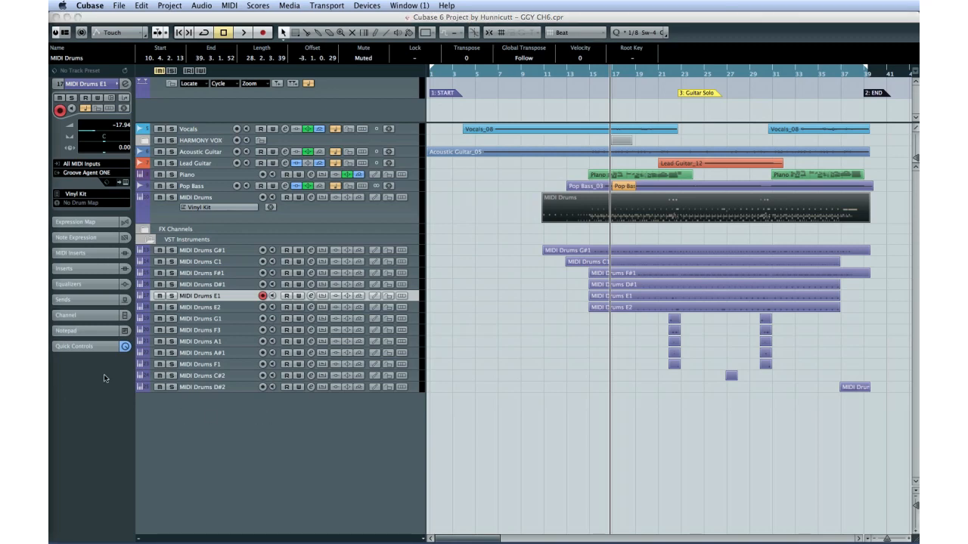
click(213, 409)
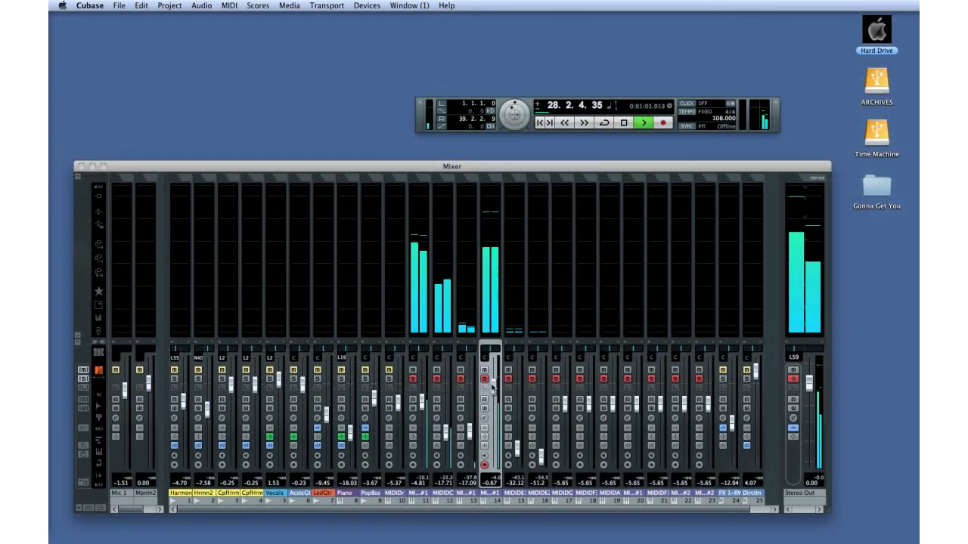
drag(492, 388, 493, 411)
drag(421, 402, 447, 388)
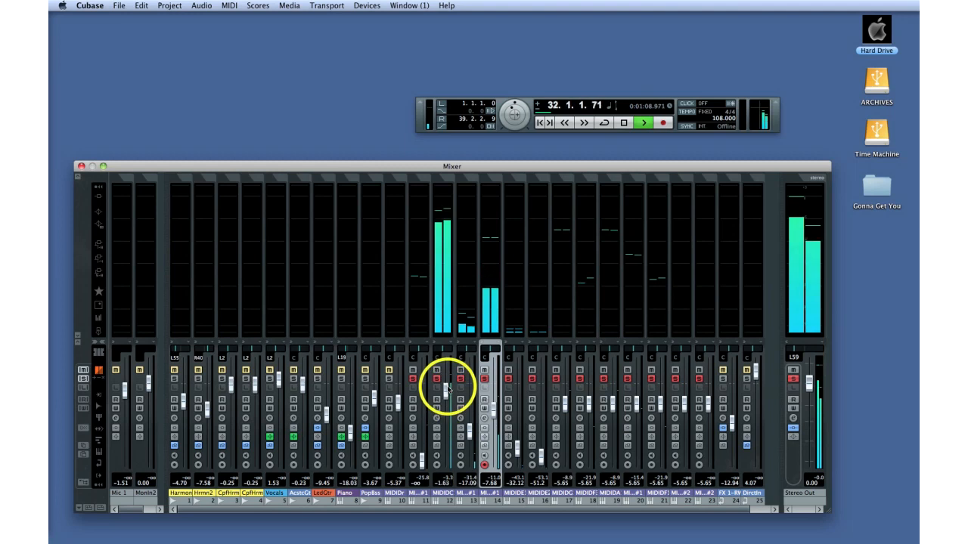
Adjust the second EQ band of the MIDI Drums C1 channel, moving it lower in frequency.
drag(468, 437, 447, 440)
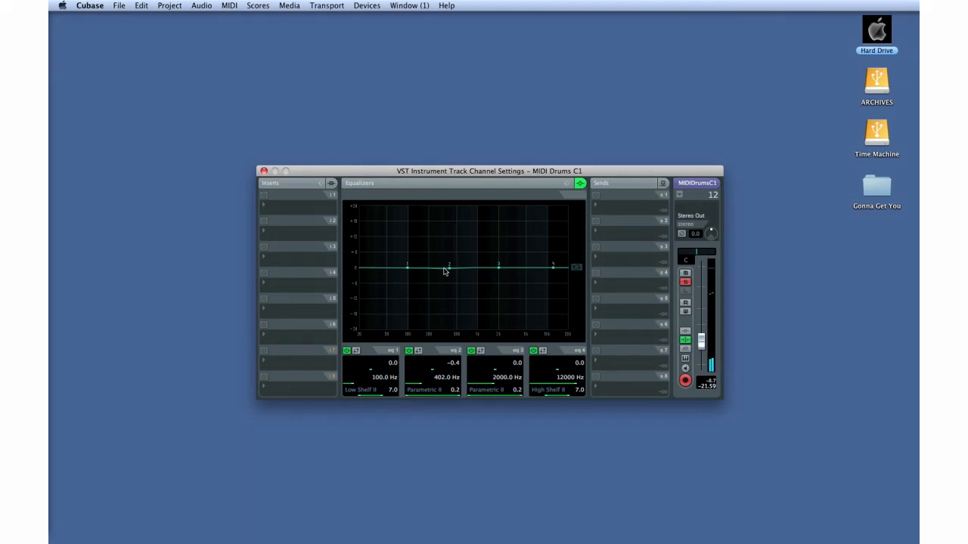
drag(445, 272, 421, 270)
Open the channel settings of the MIDI Drums D#1 channel from the mixer.
key(F3)
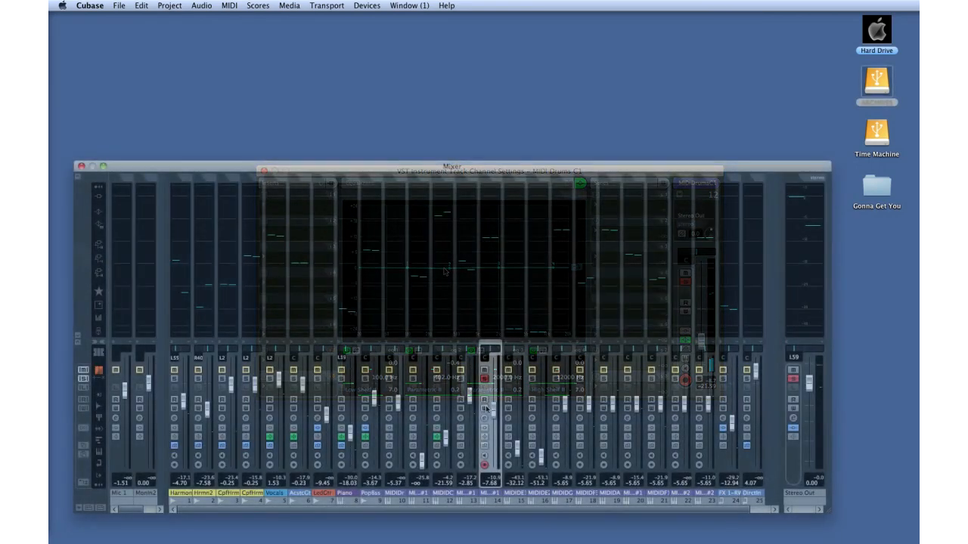
click(485, 418)
key(F3)
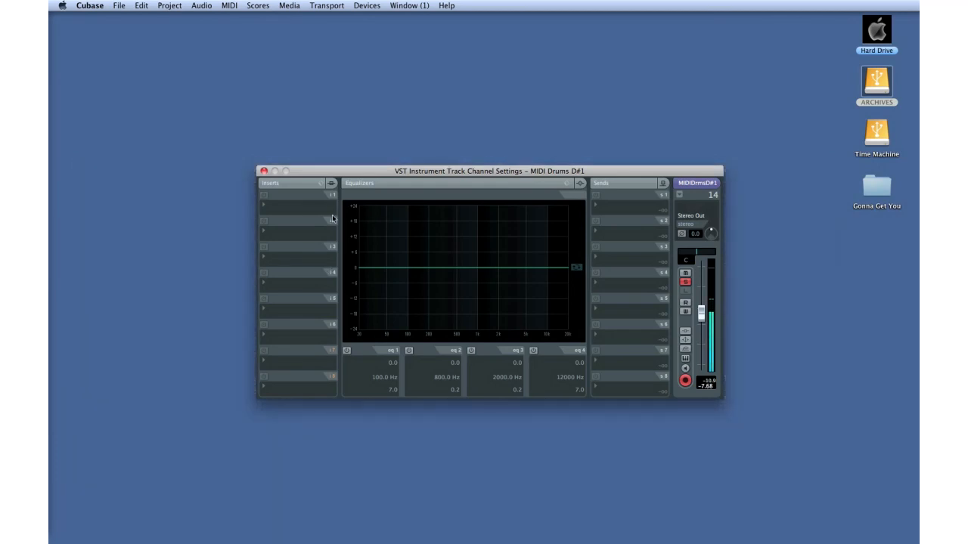
Insert a StereoDelay on the MIDI Drums D#1 channel, load its Rhythm Enhancer preset, and close the windows.
click(268, 207)
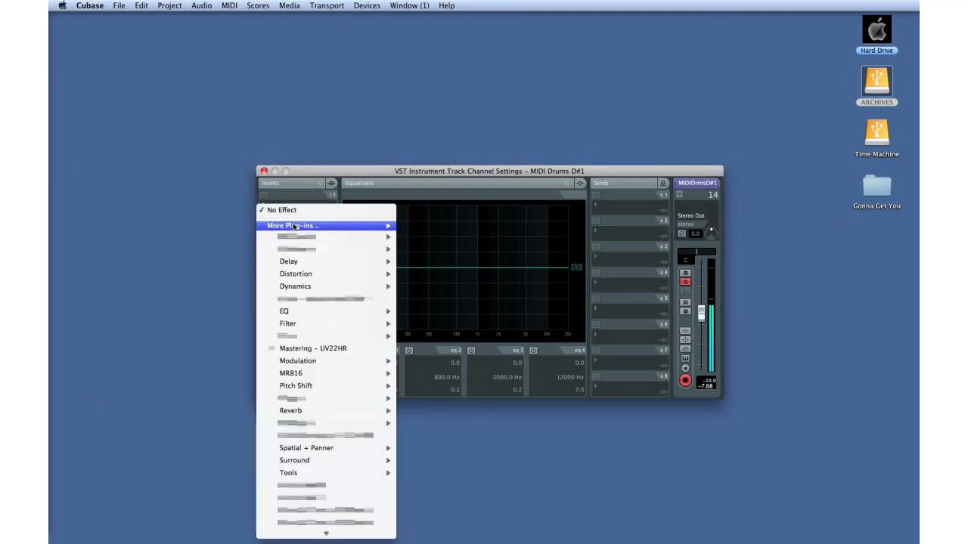
mouse_move(298, 261)
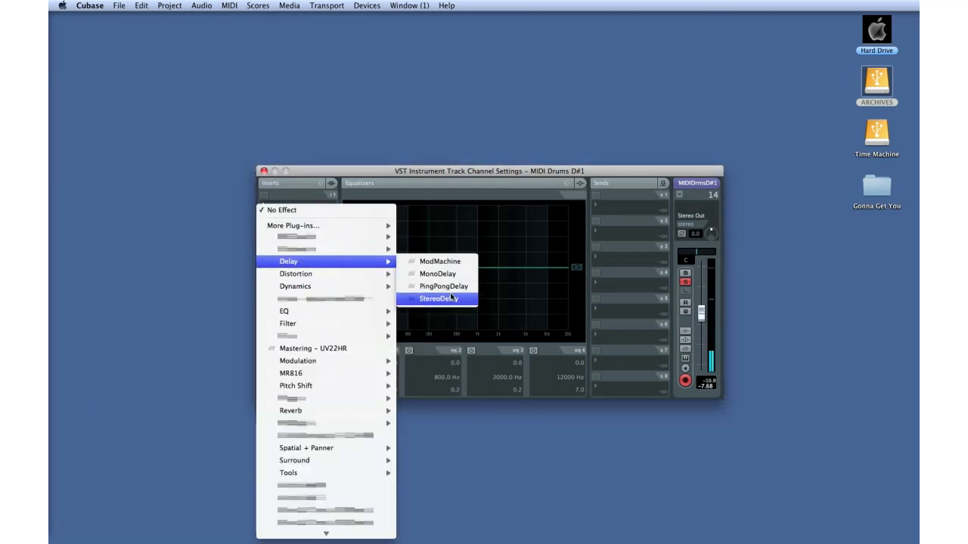
click(438, 297)
click(404, 141)
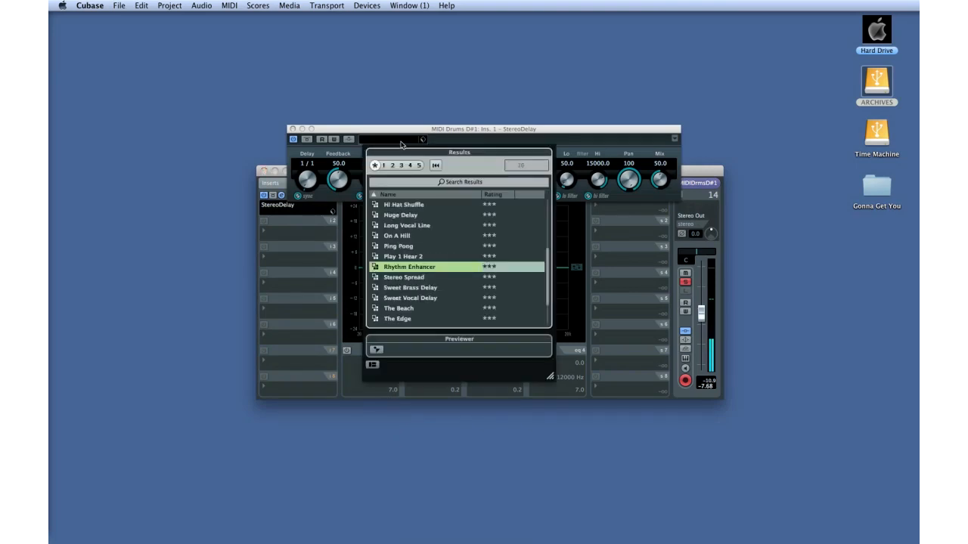
double_click(406, 225)
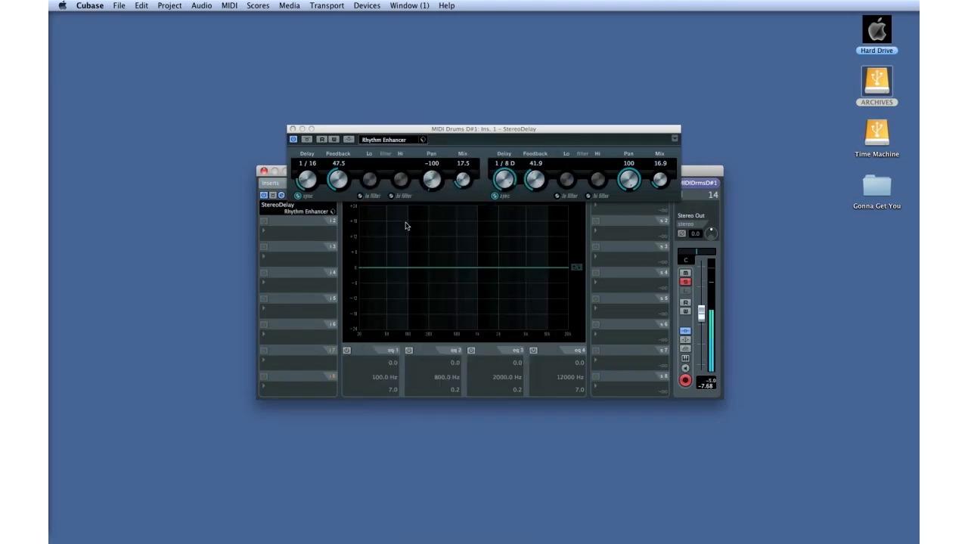
click(293, 129)
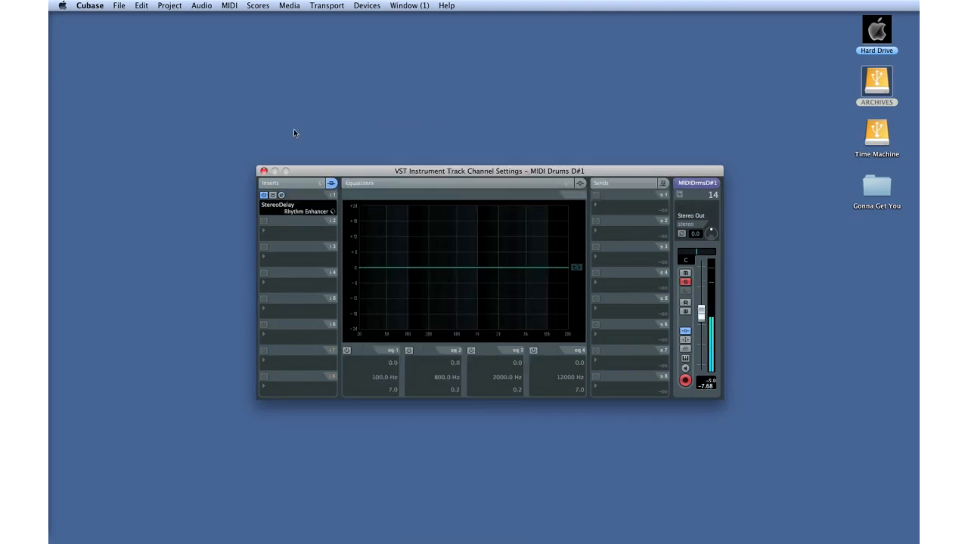
key(F3)
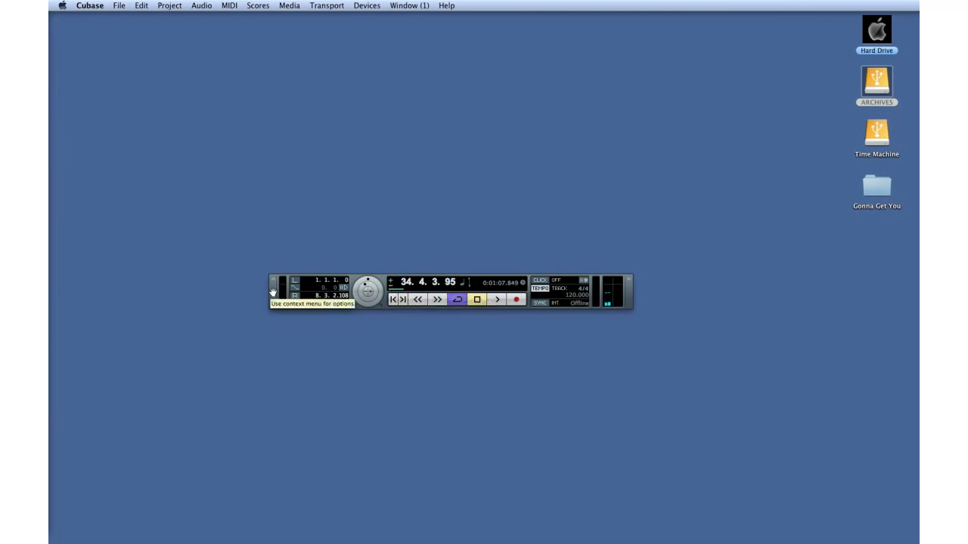
Create a new project from the Empty template in the default location.
click(169, 6)
mouse_move(172, 18)
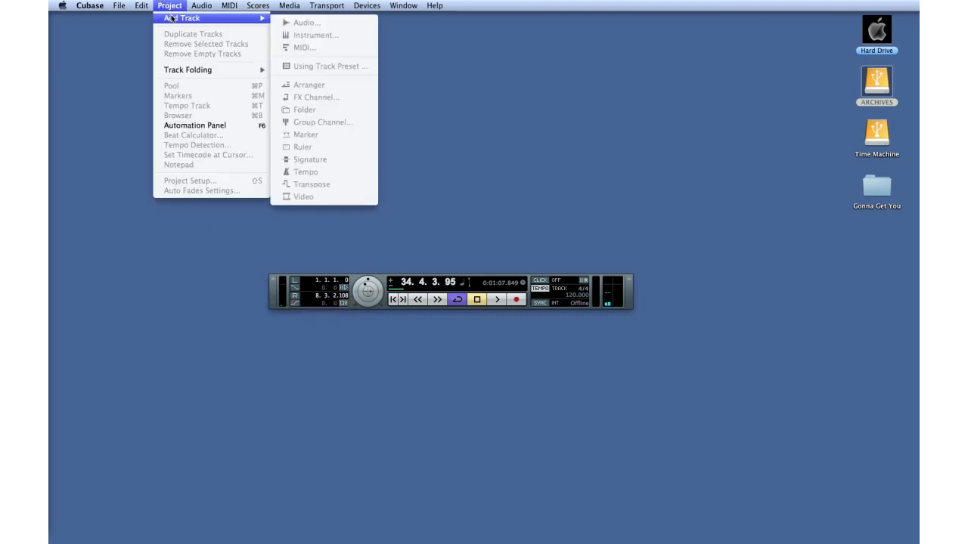
mouse_move(119, 5)
click(126, 19)
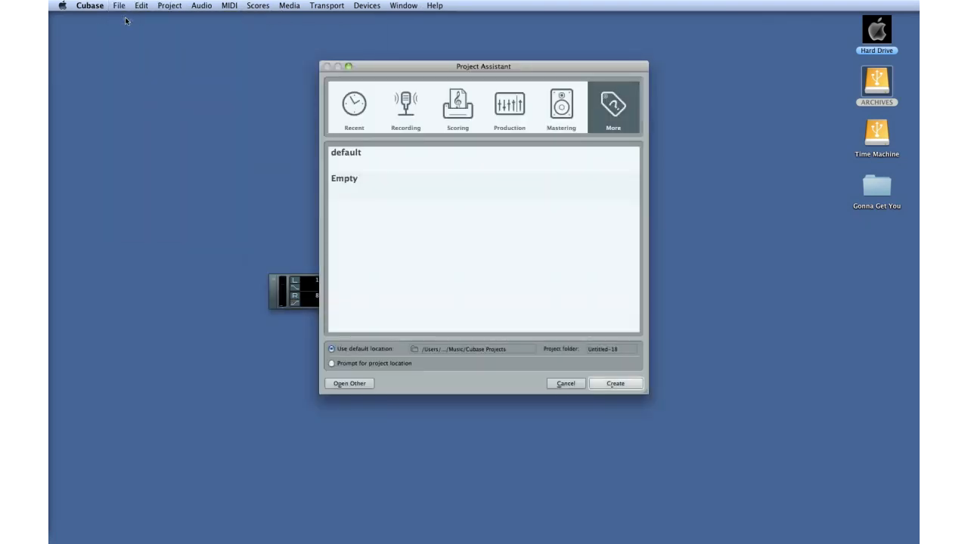
click(376, 194)
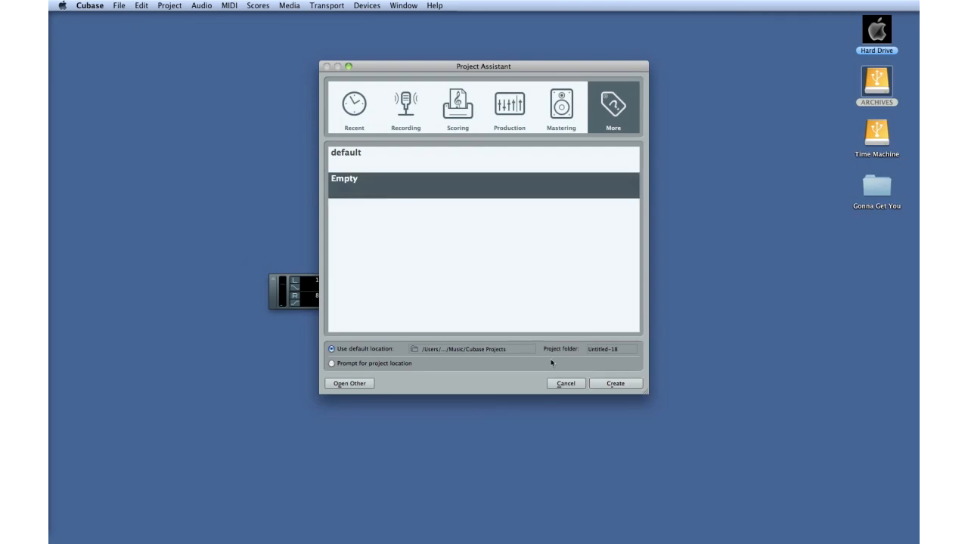
click(593, 384)
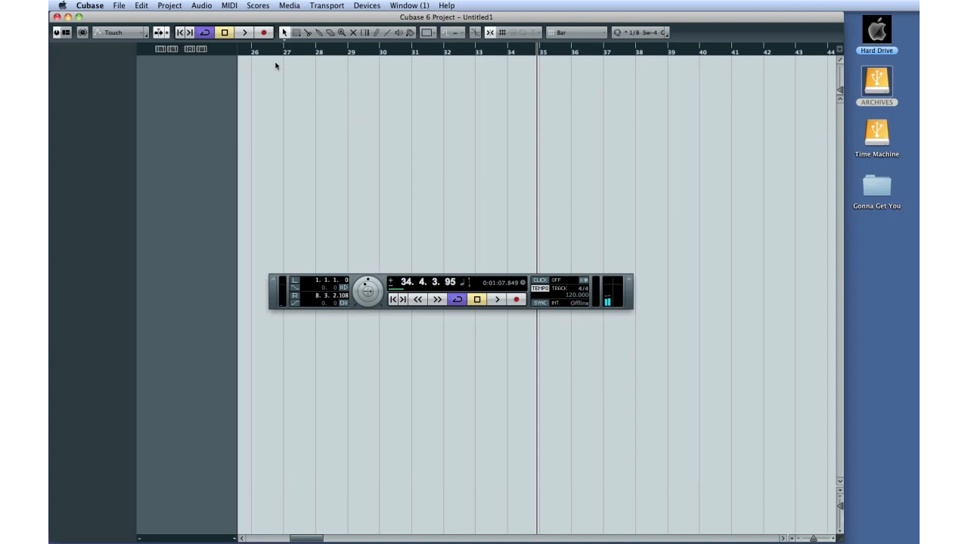
Add one stereo audio track to the new project.
click(168, 6)
mouse_move(192, 18)
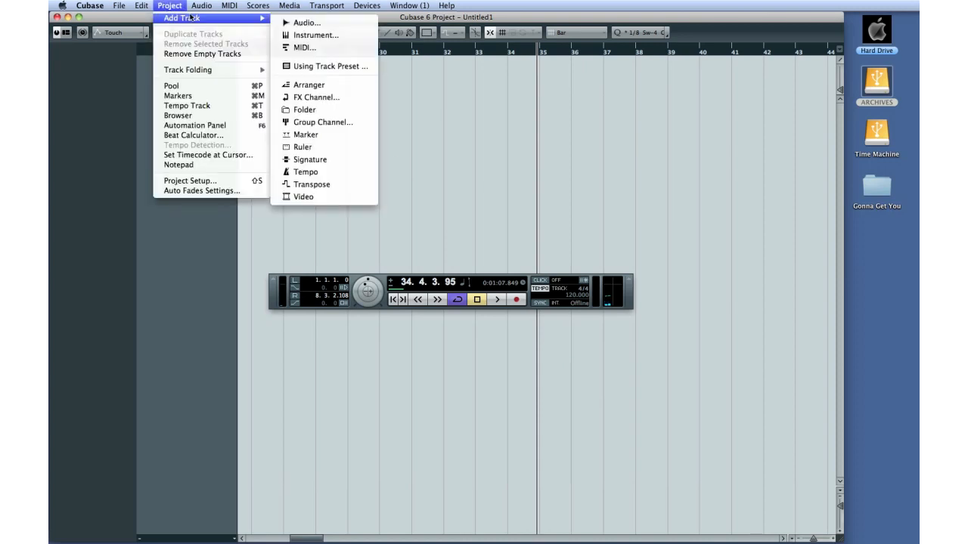
click(302, 22)
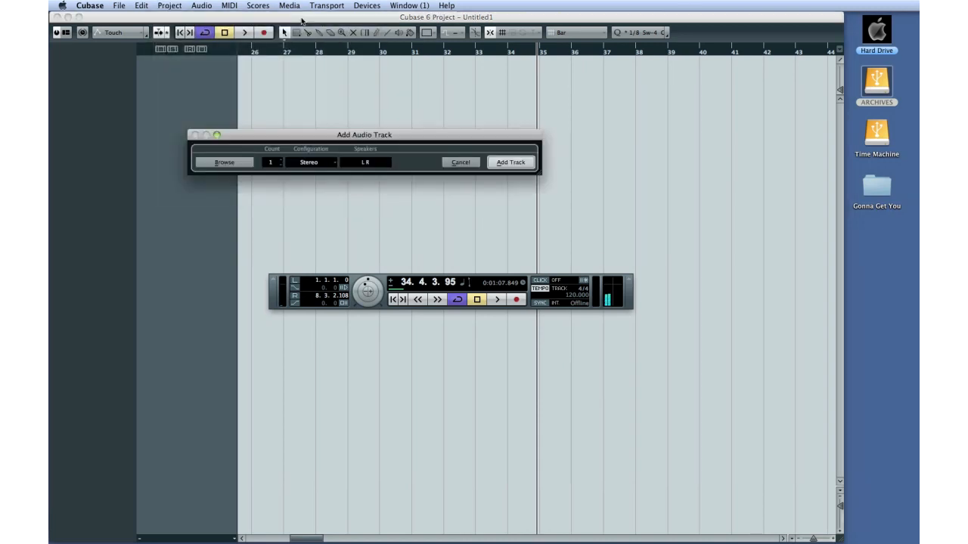
click(502, 162)
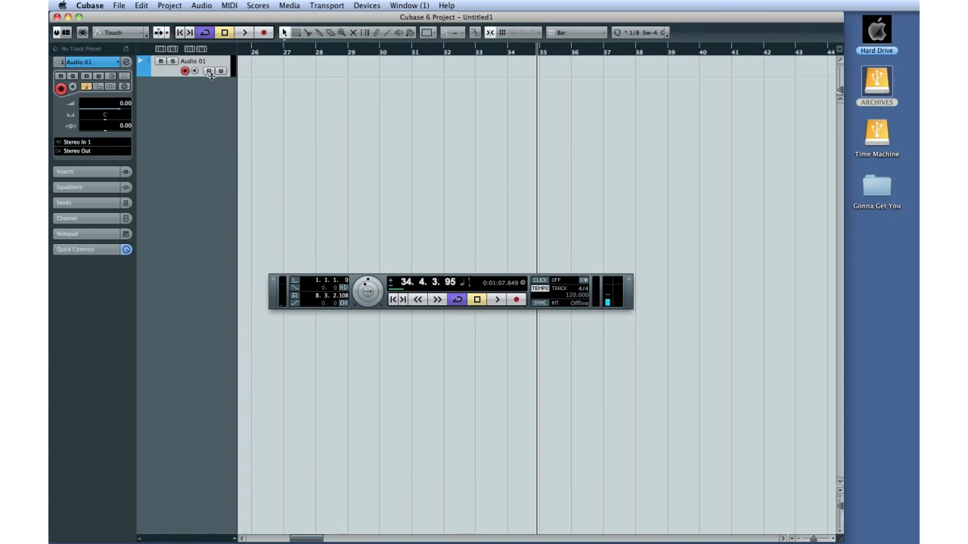
Enlarge the audio track's height and widen the track list column.
drag(211, 73, 211, 97)
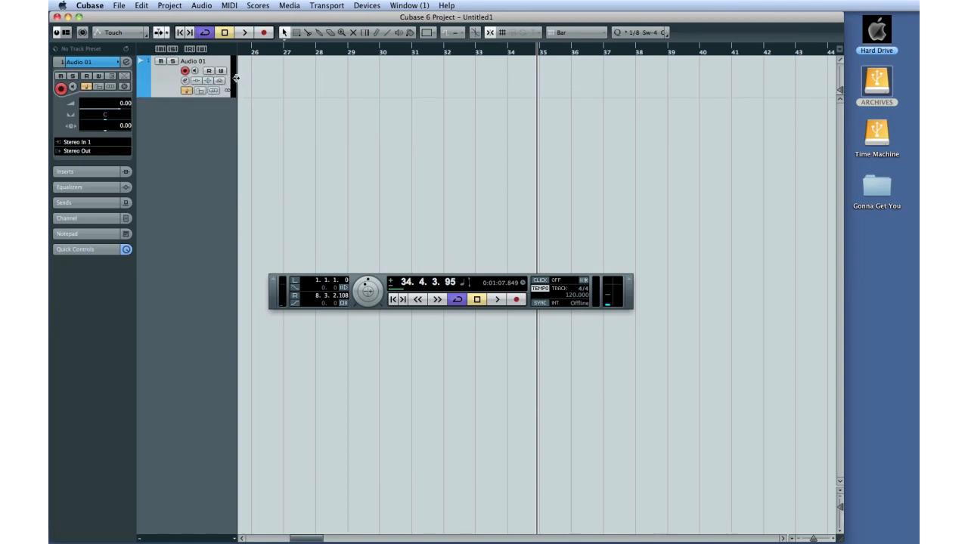
drag(236, 78, 362, 82)
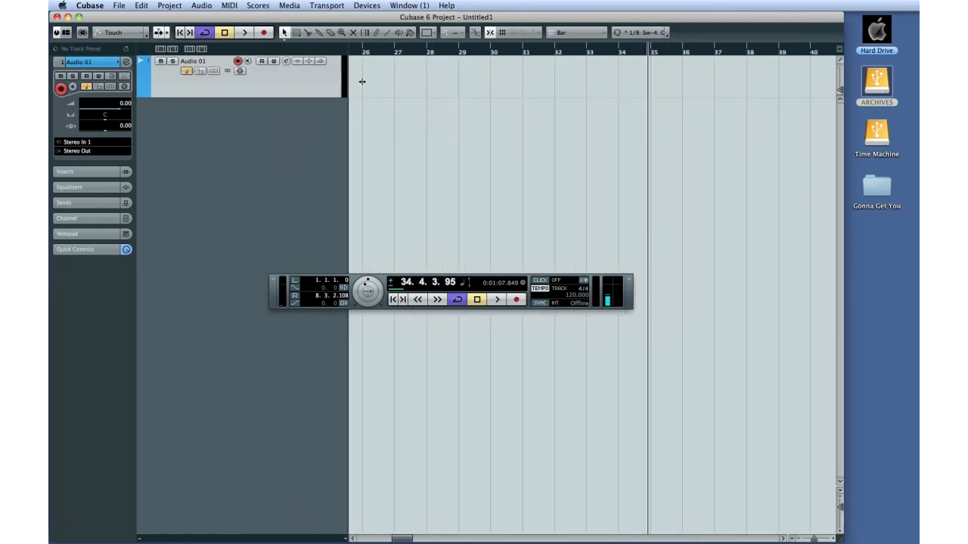
Hide the transport panel and open the MediaBay.
key(F2)
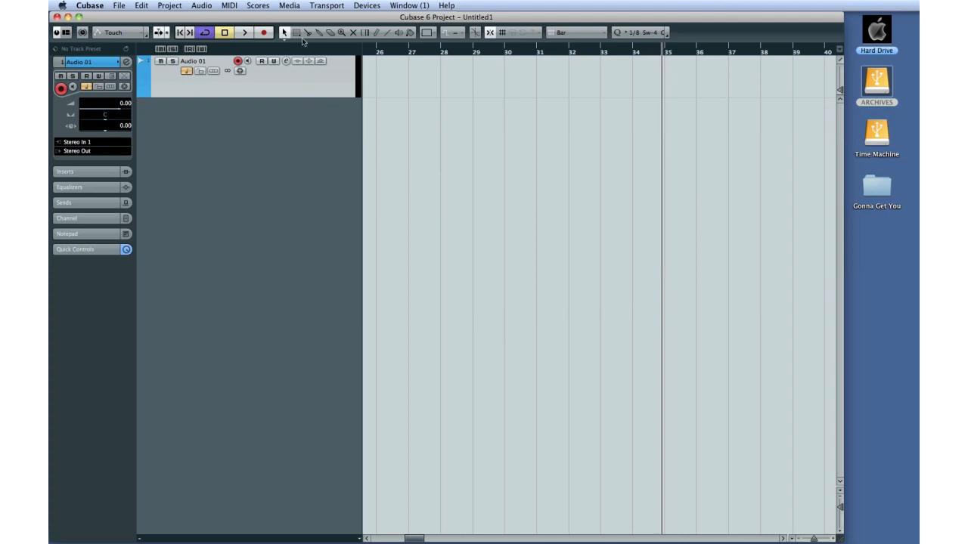
click(291, 6)
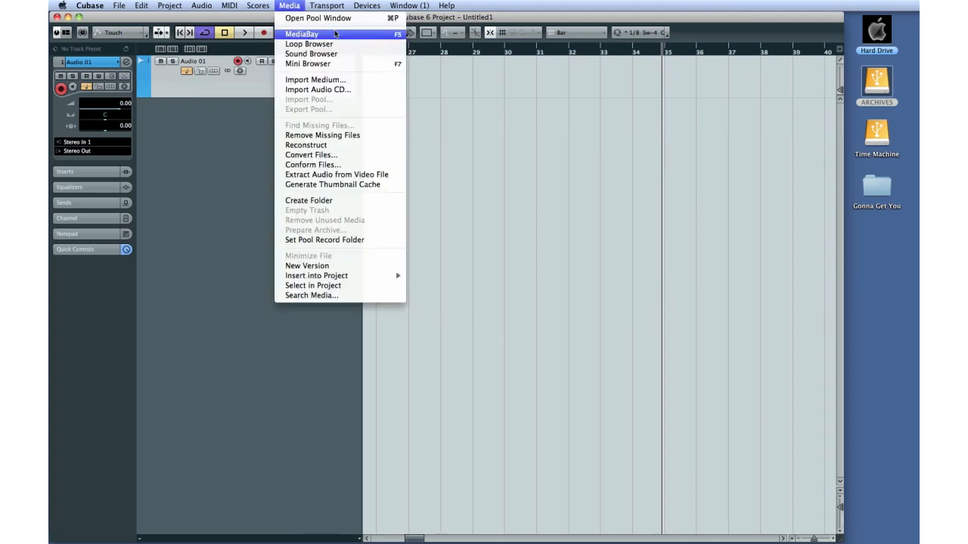
click(337, 35)
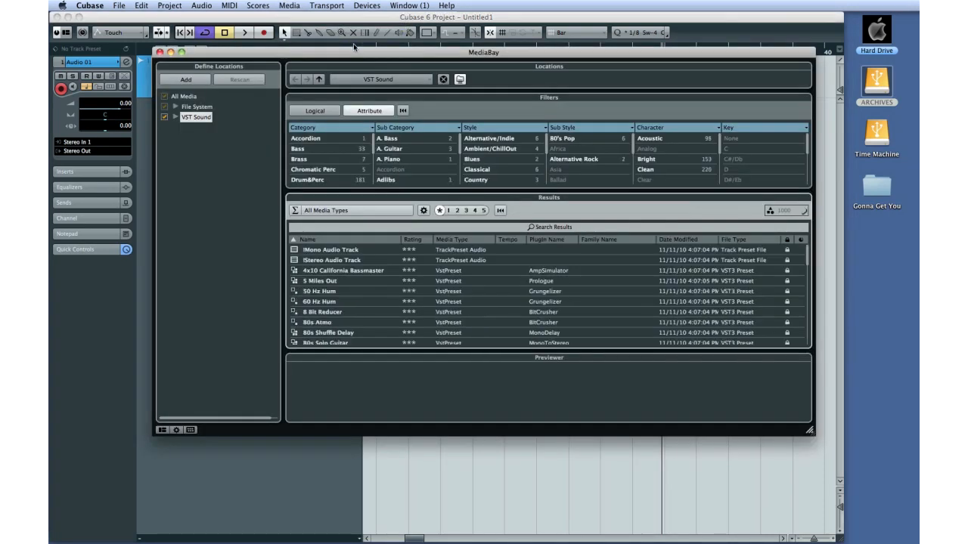
Minimize the project window and reposition the MediaBay window.
click(67, 15)
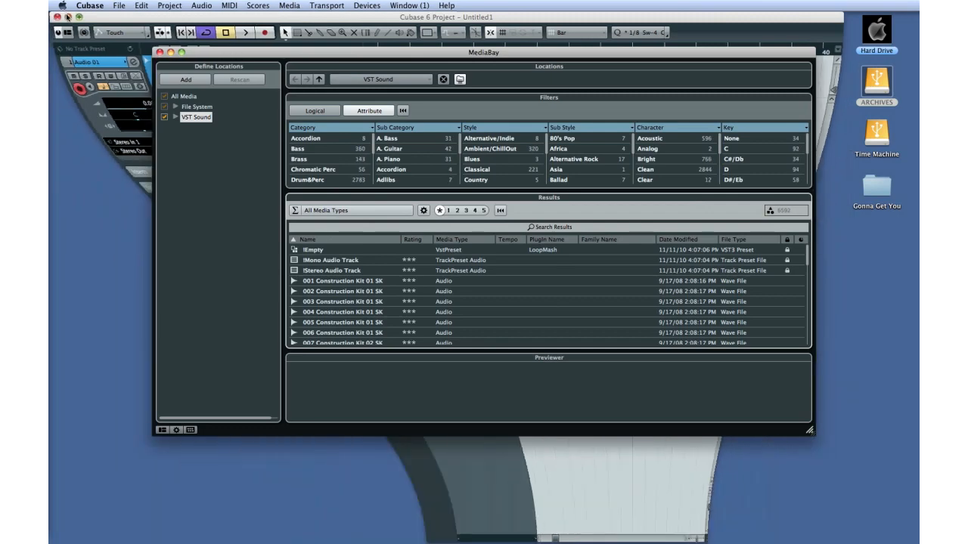
drag(191, 52, 152, 84)
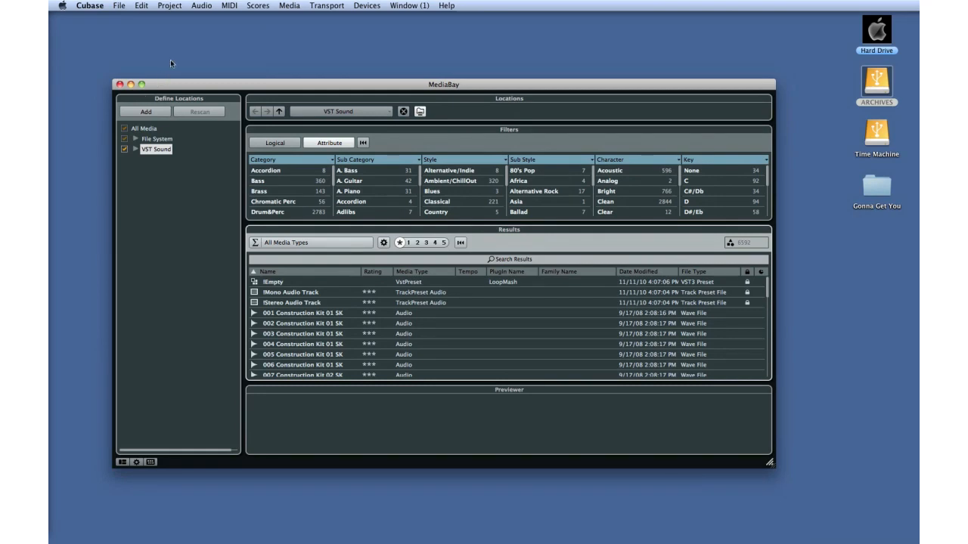
Show the Attribute Inspector in the MediaBay and enlarge the MediaBay window.
click(289, 6)
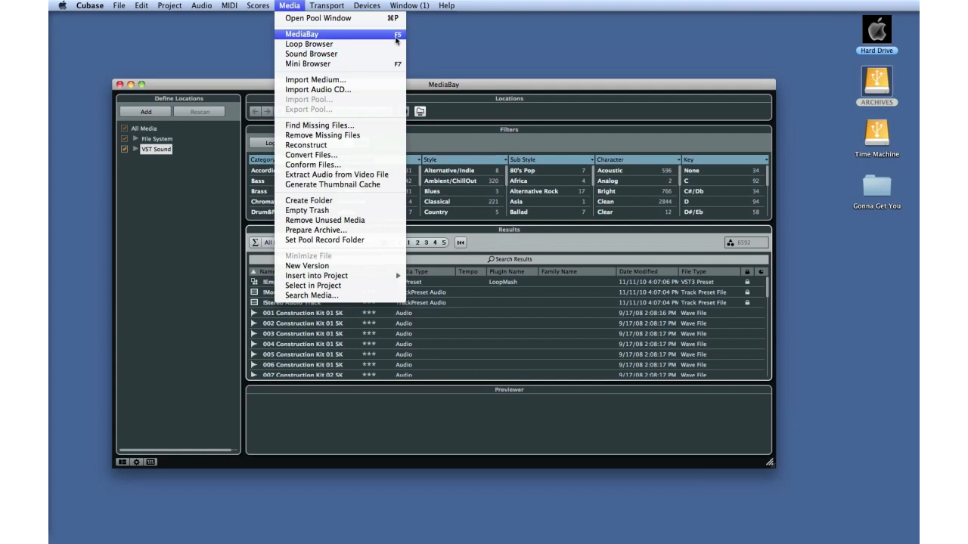
click(226, 164)
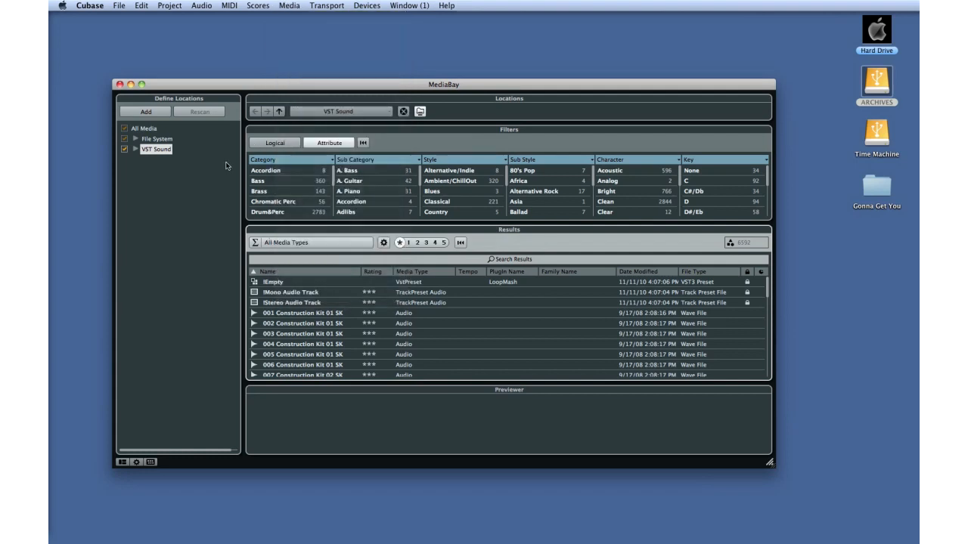
click(124, 462)
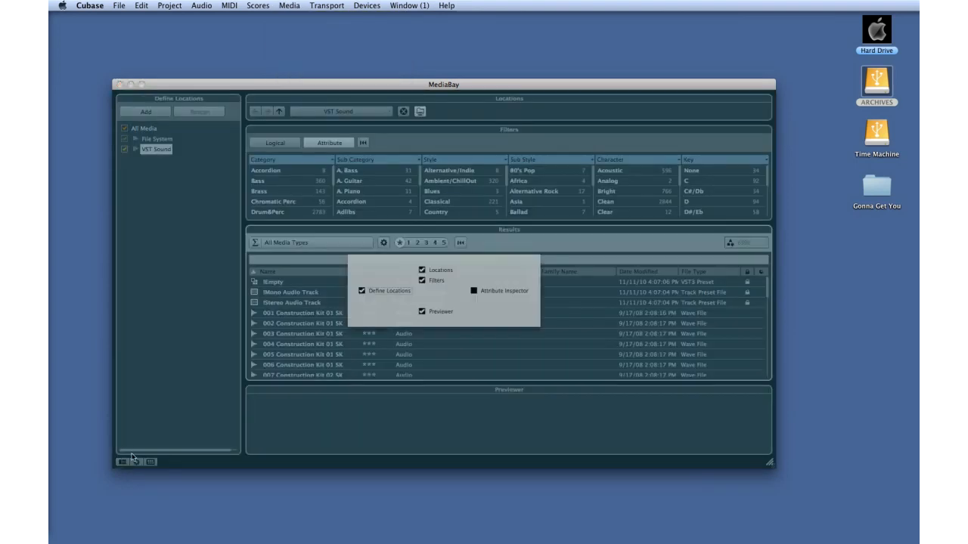
click(474, 291)
drag(517, 91, 473, 81)
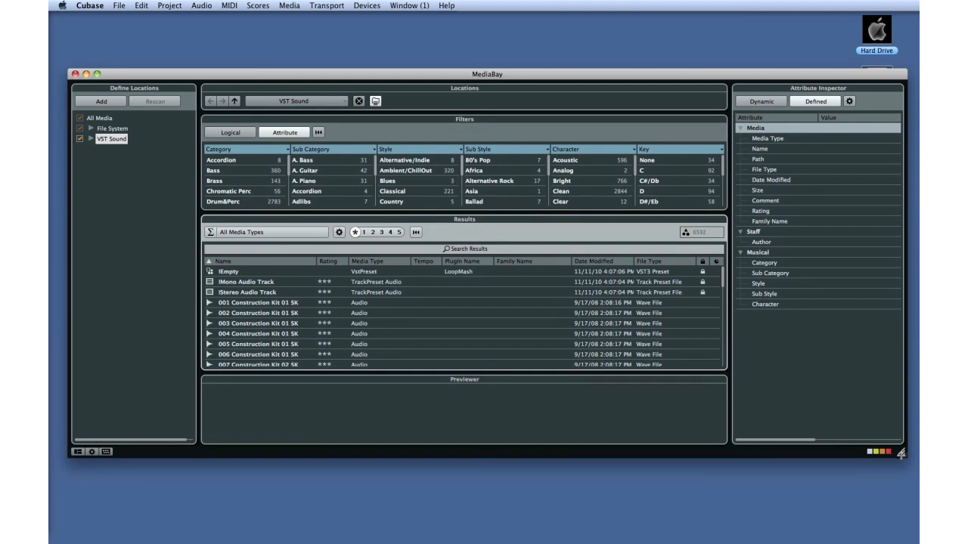
drag(901, 453, 907, 518)
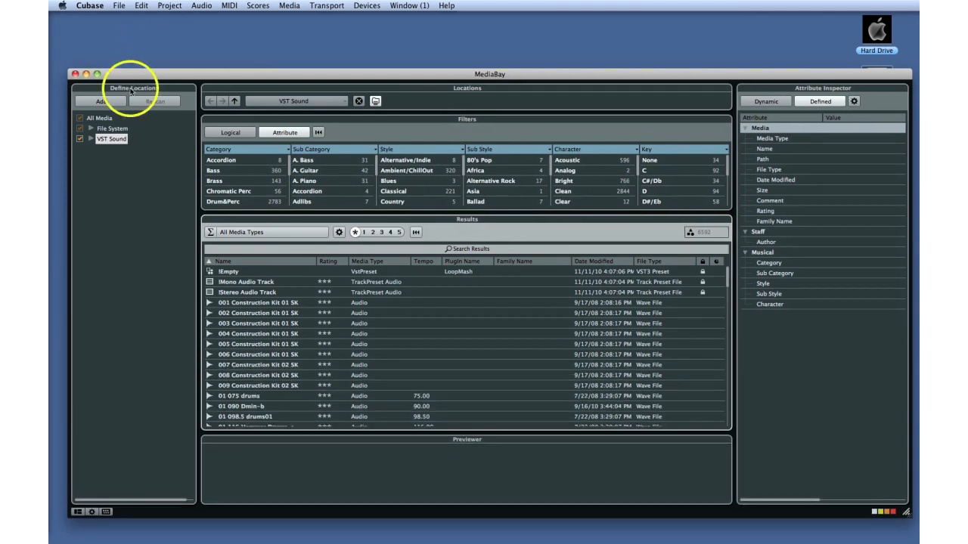
Expand the VST Sound and File System folders in the locations tree to examine their contents.
click(90, 139)
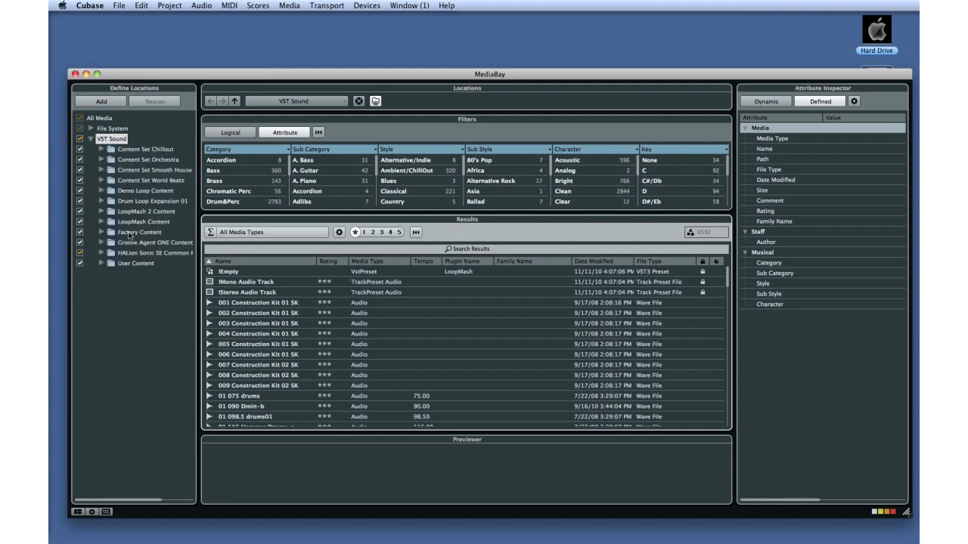
click(101, 170)
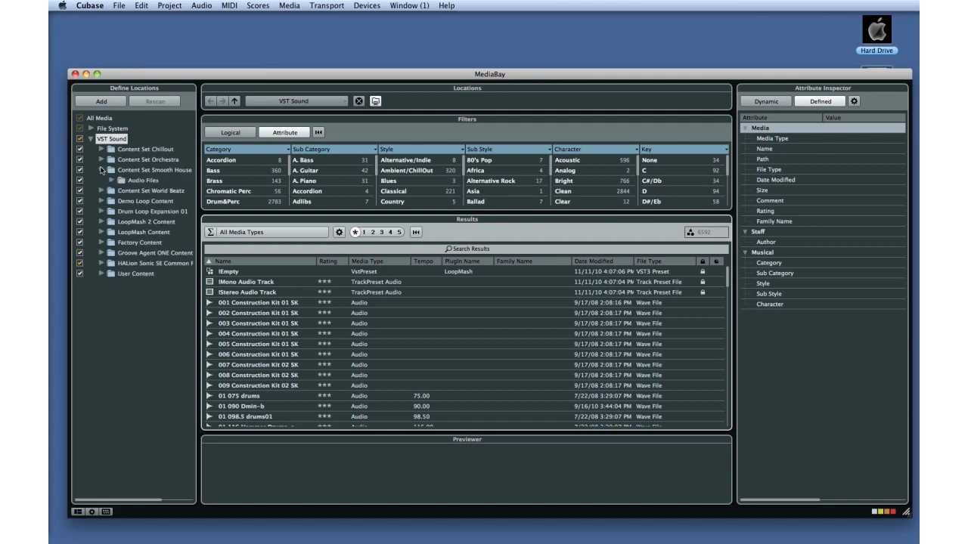
click(102, 263)
click(111, 273)
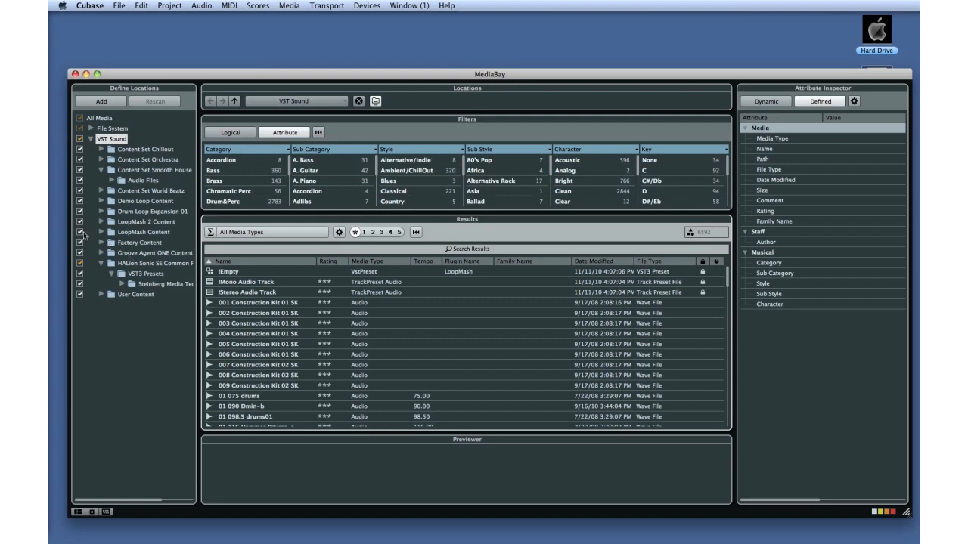
click(91, 129)
click(100, 139)
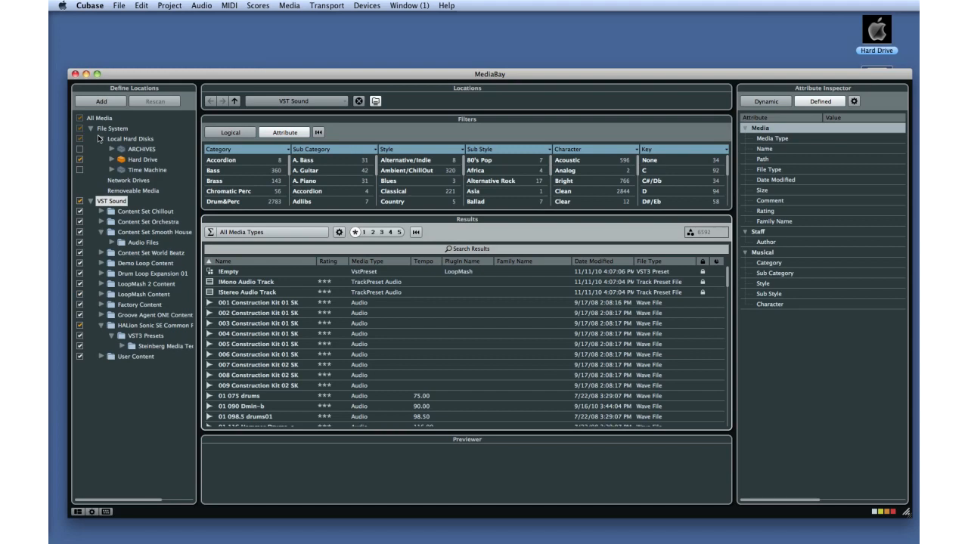
click(110, 159)
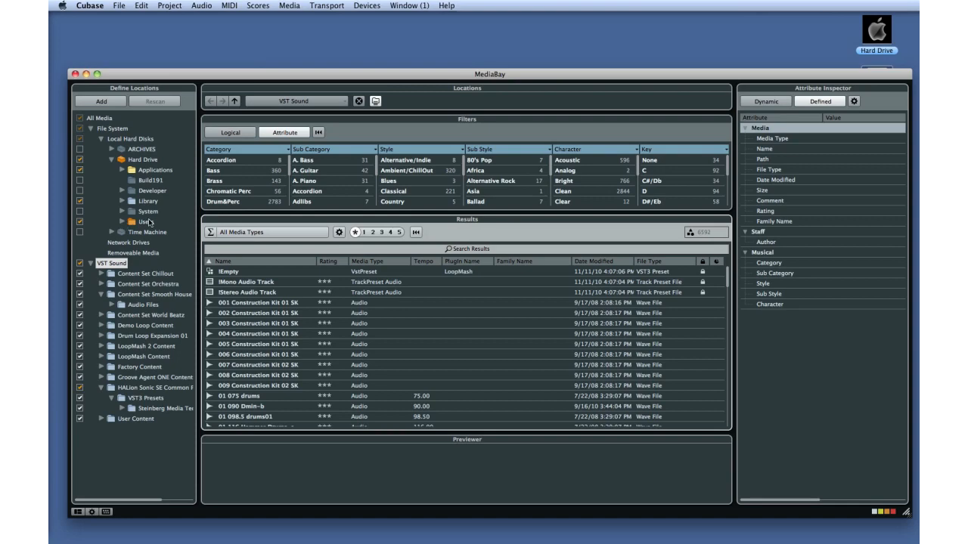
Hide the Define Locations pane and select the 002 Construction Kit 01 SK file in the results.
click(78, 511)
click(409, 312)
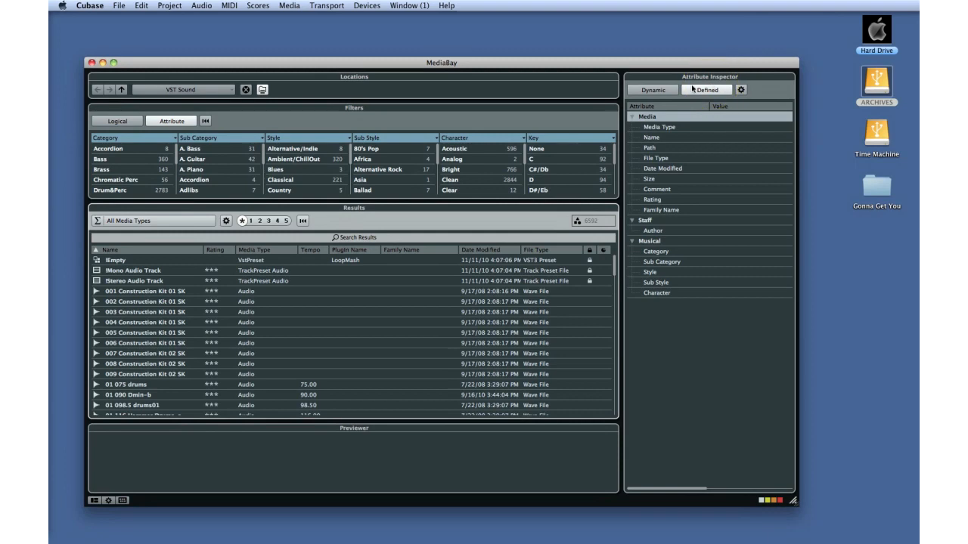
click(714, 89)
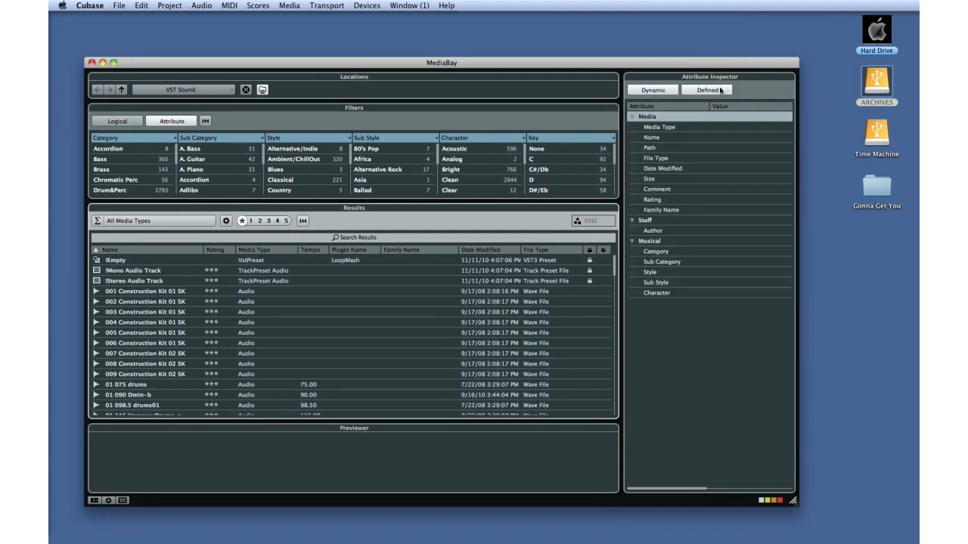
click(367, 302)
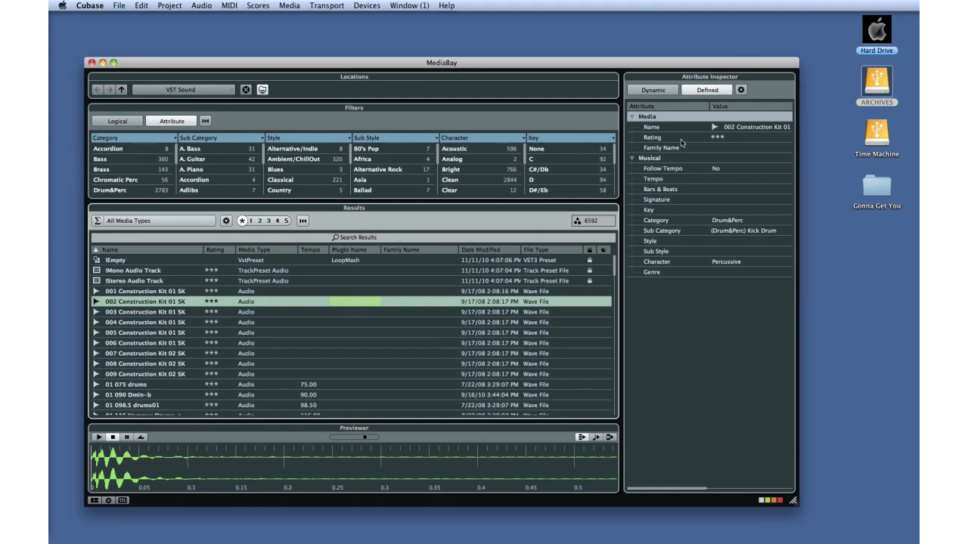
Hide the Attribute Inspector pane in the MediaBay.
click(741, 90)
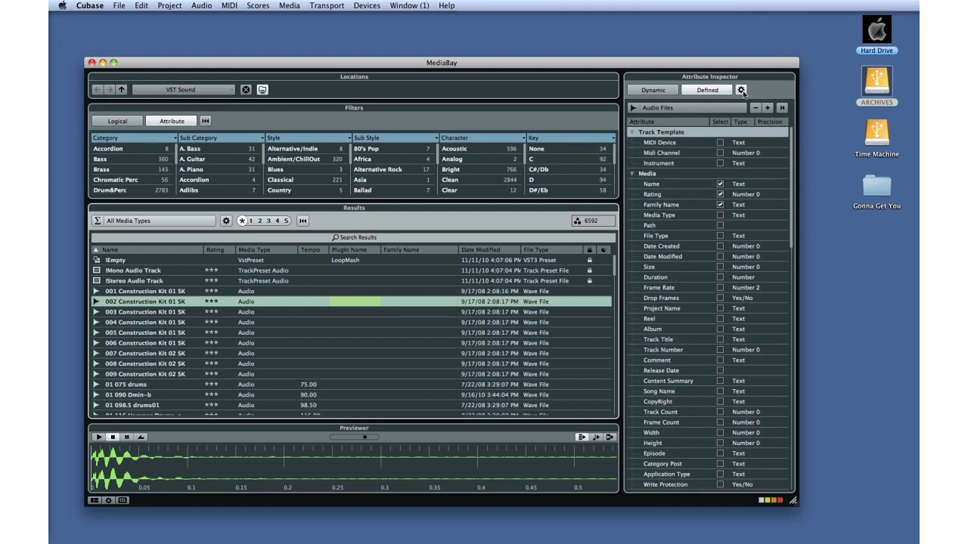
click(742, 90)
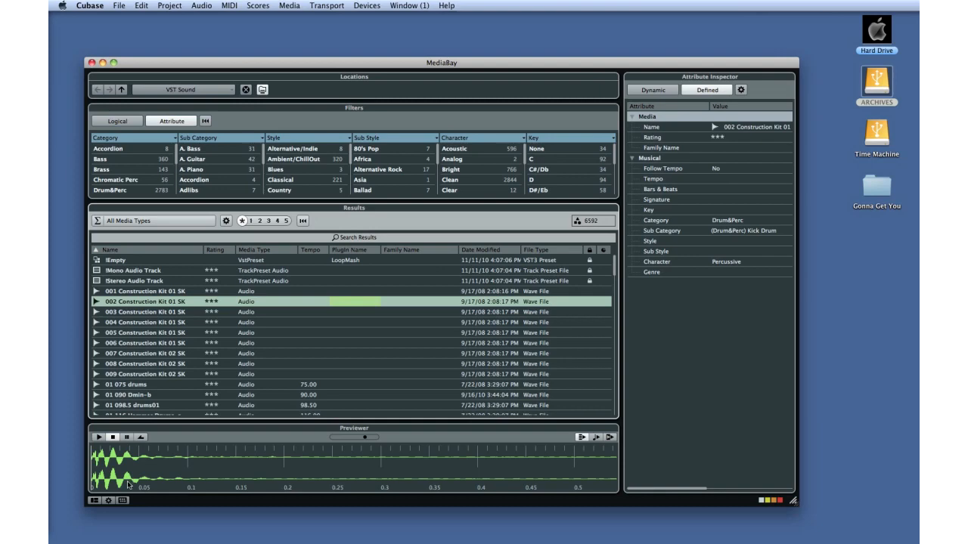
click(94, 500)
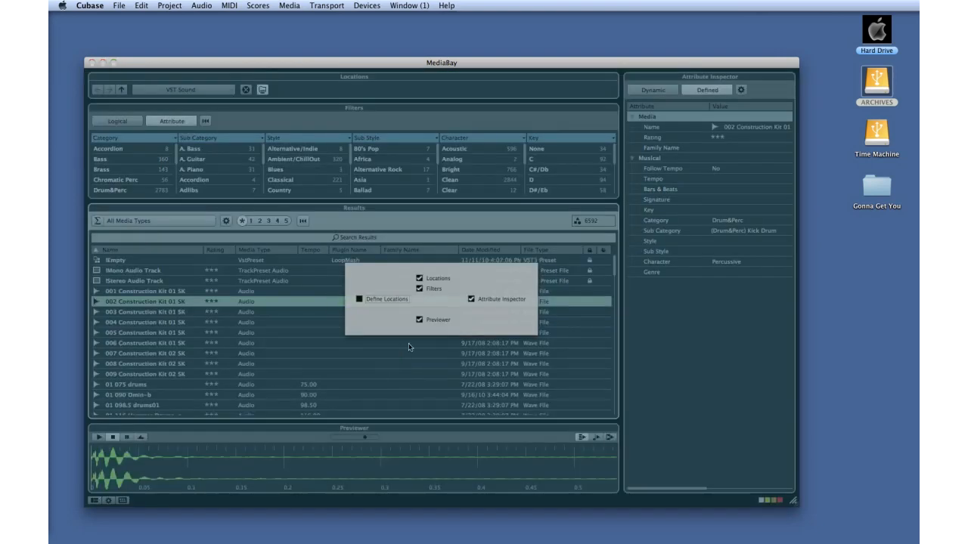
click(472, 299)
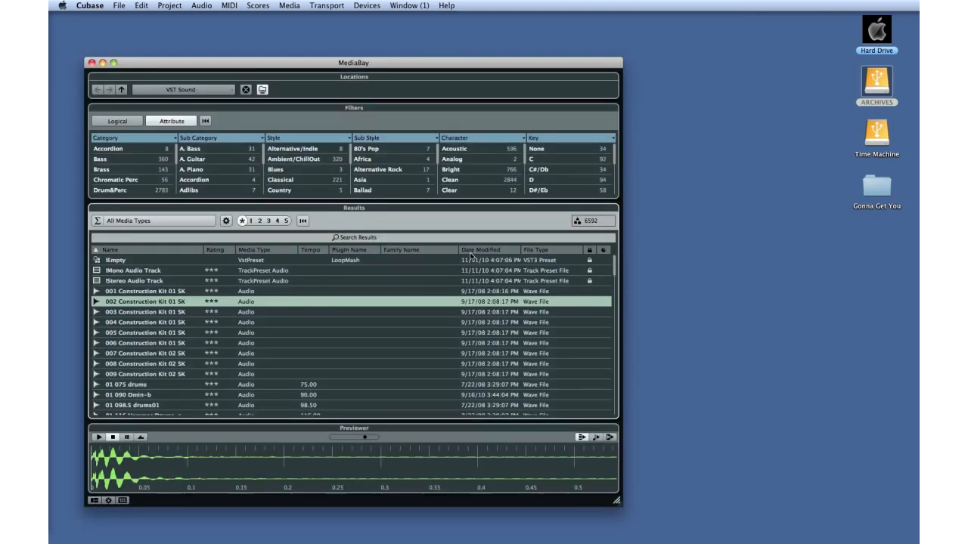
Move the MediaBay window and open the locations list to view the available locations.
drag(392, 67, 446, 64)
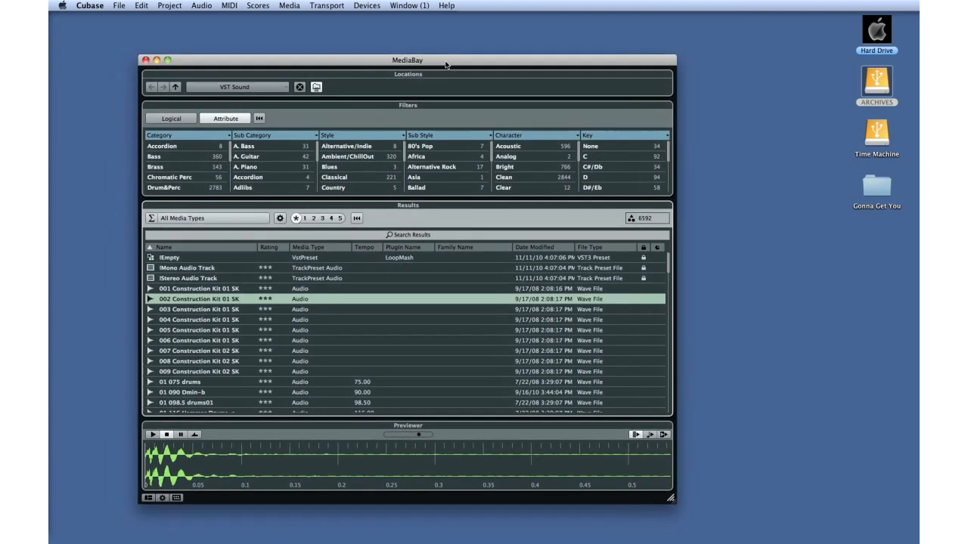
click(408, 78)
click(286, 91)
click(404, 108)
Switch the filter section between Logical and Attribute modes and scroll the category list.
click(189, 122)
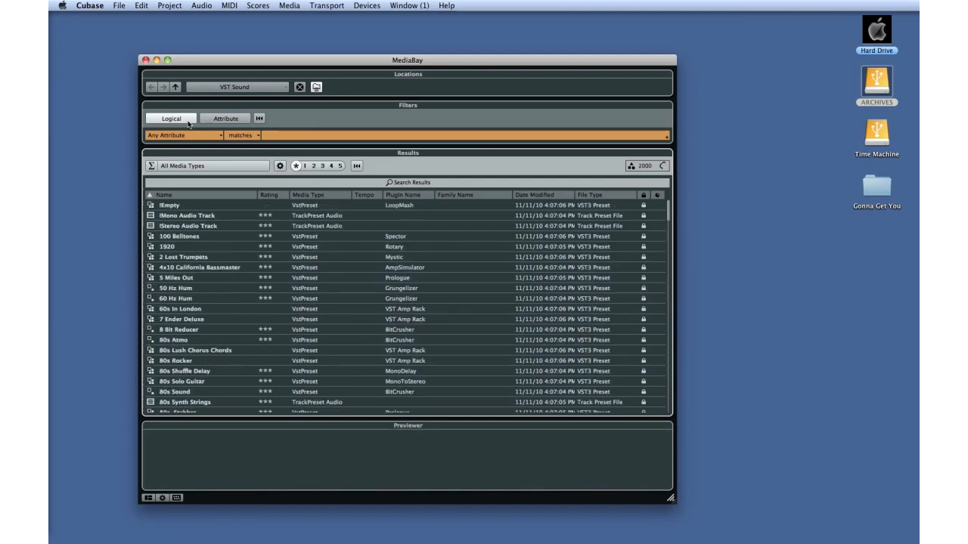
click(214, 120)
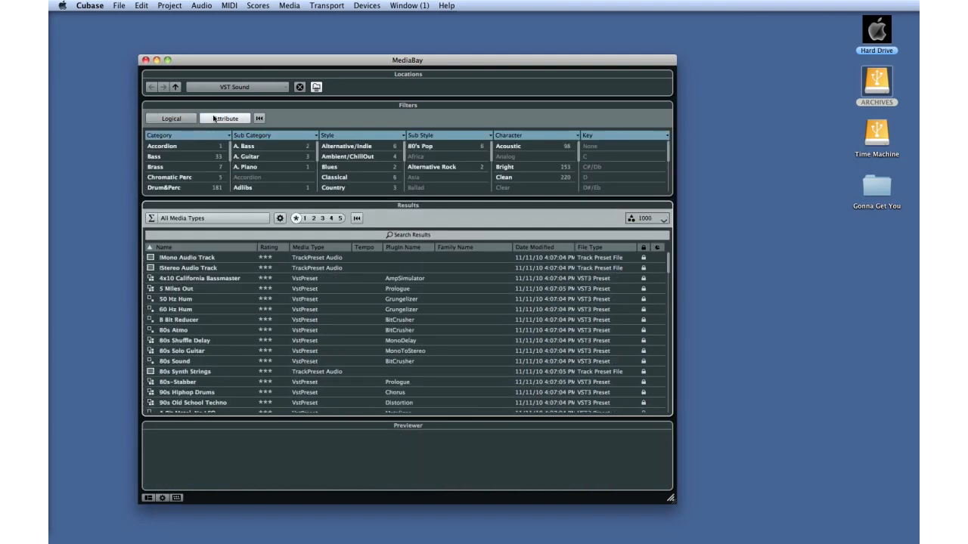
scroll(172, 178, down, 4)
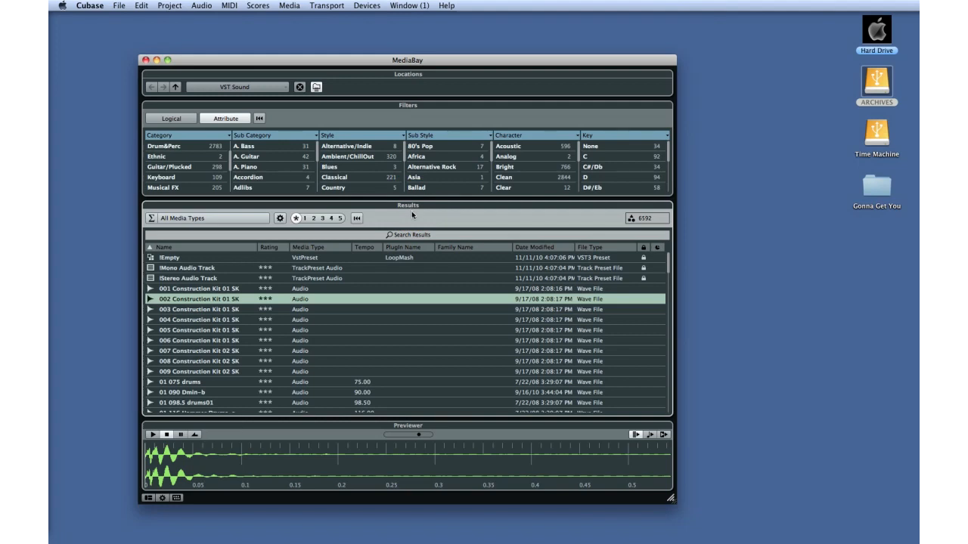
Show only Audio Files in the MediaBay results.
click(262, 218)
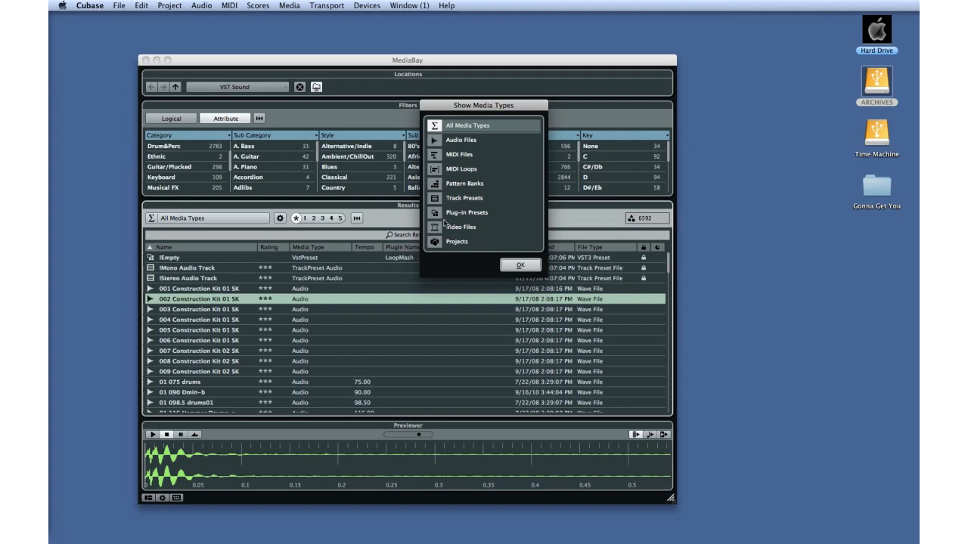
click(451, 141)
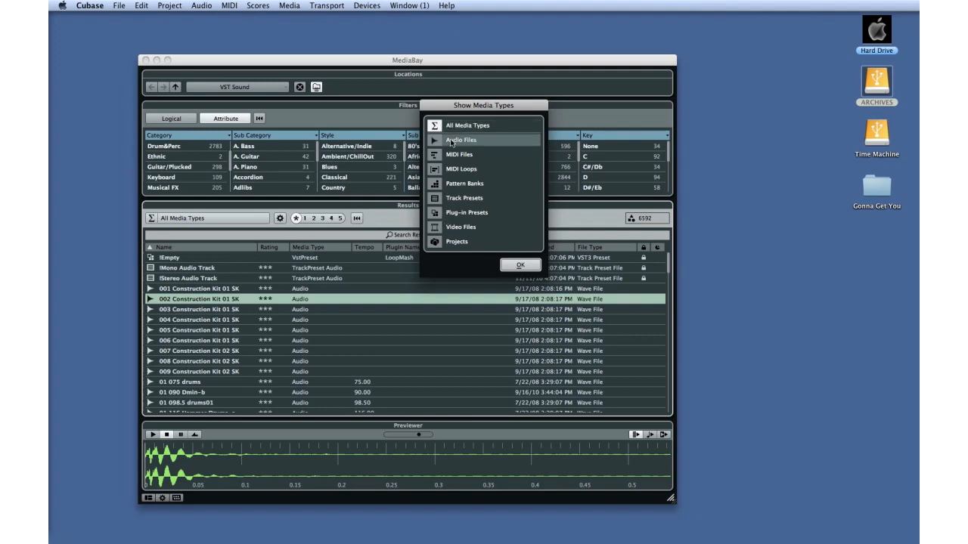
click(518, 266)
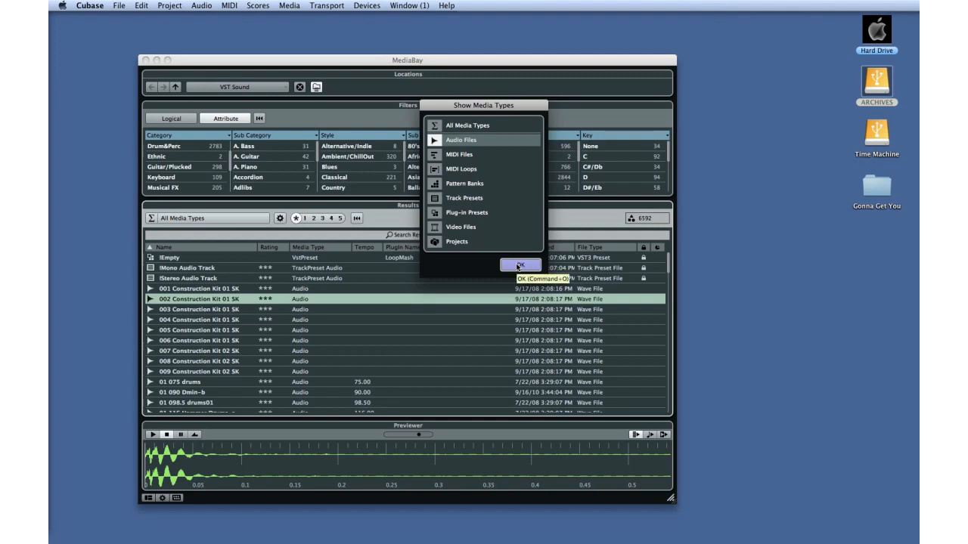
click(519, 266)
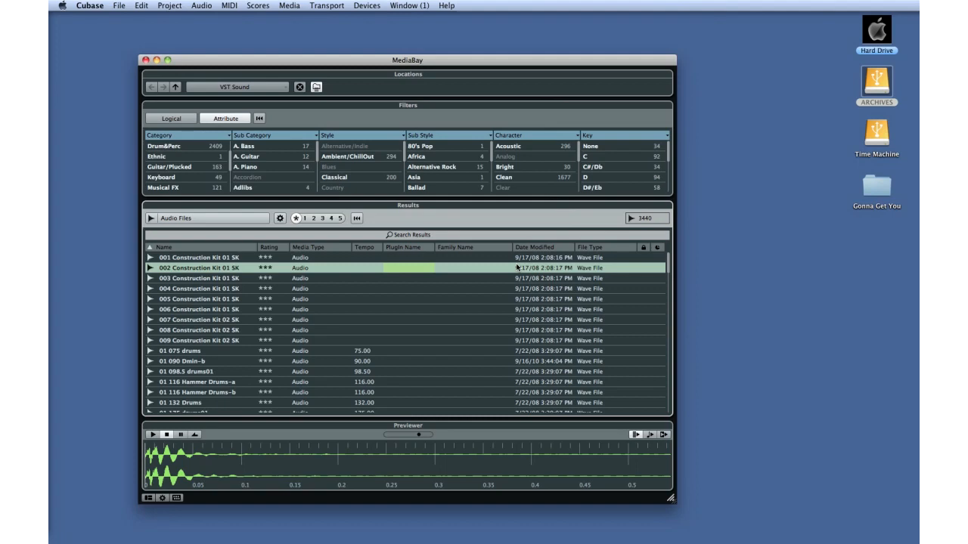
Browse the result column options and reset the results filter to all media types.
click(280, 219)
mouse_move(288, 236)
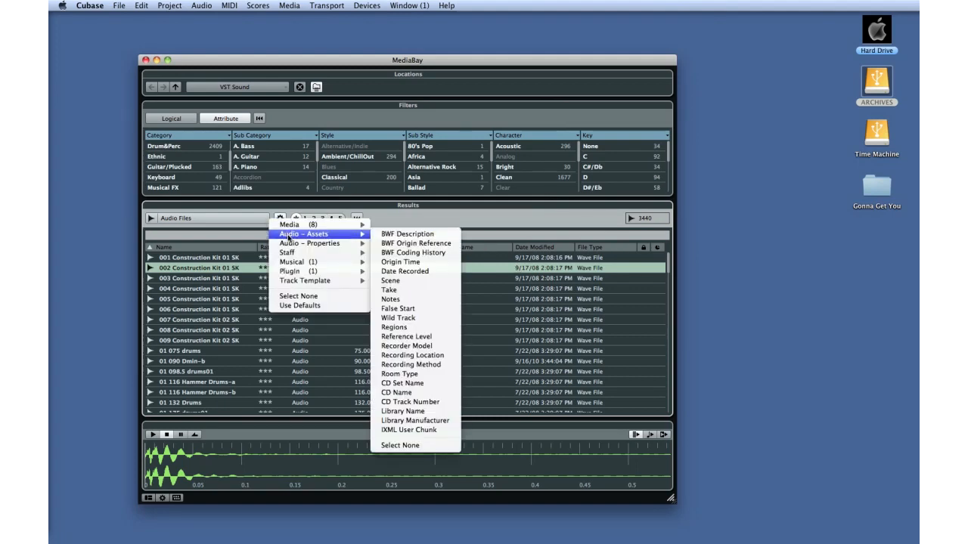
click(350, 253)
click(357, 219)
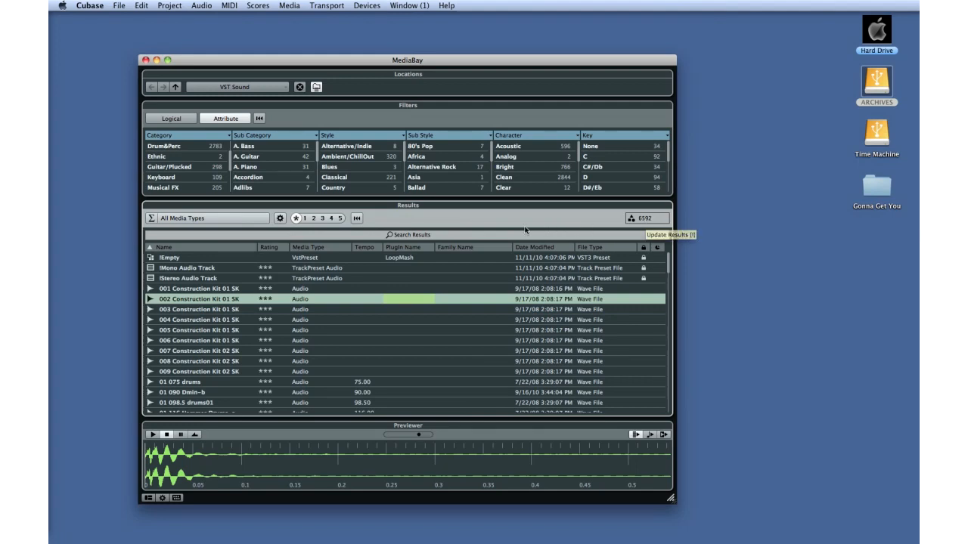
Preview the selected file and enable Align Beats to Project in the previewer.
click(154, 436)
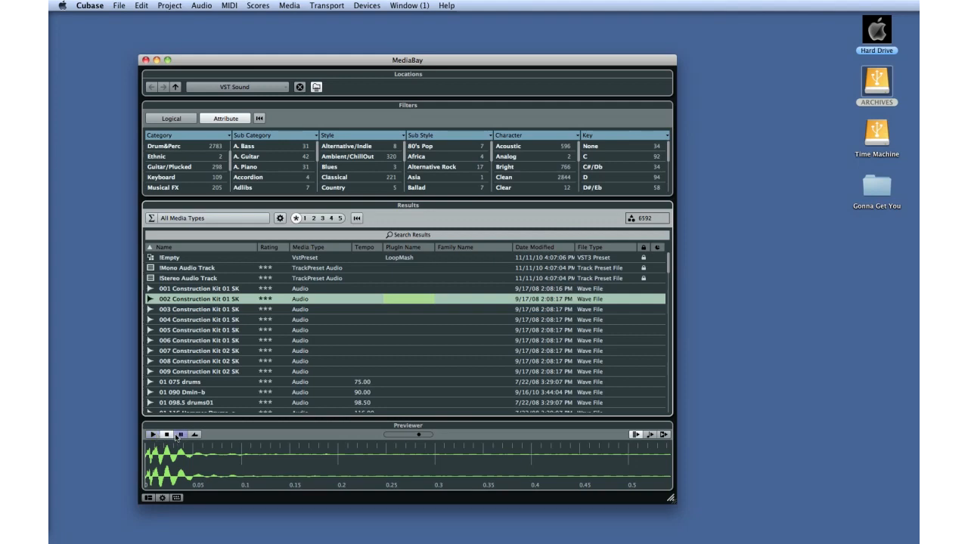
click(649, 436)
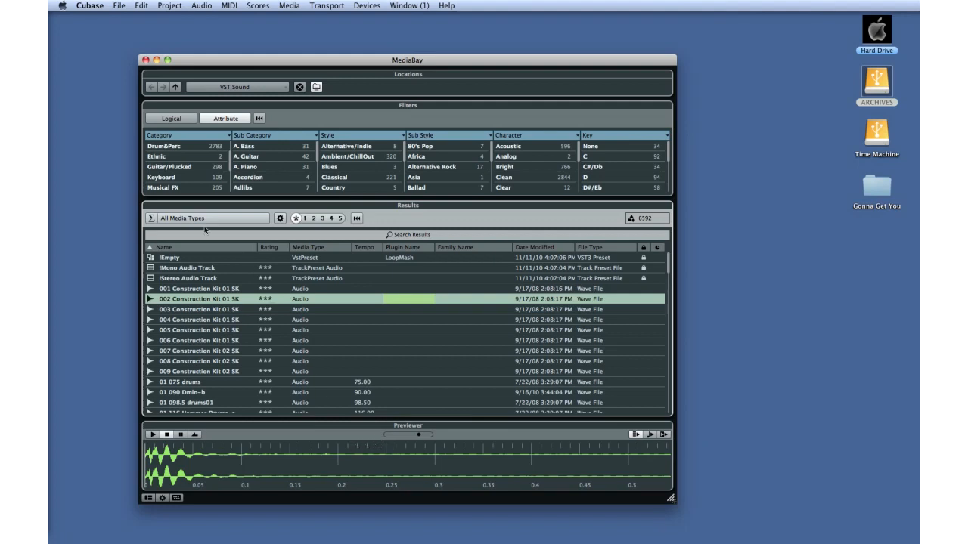
Open the Loop Browser and close the MediaBay window.
click(281, 5)
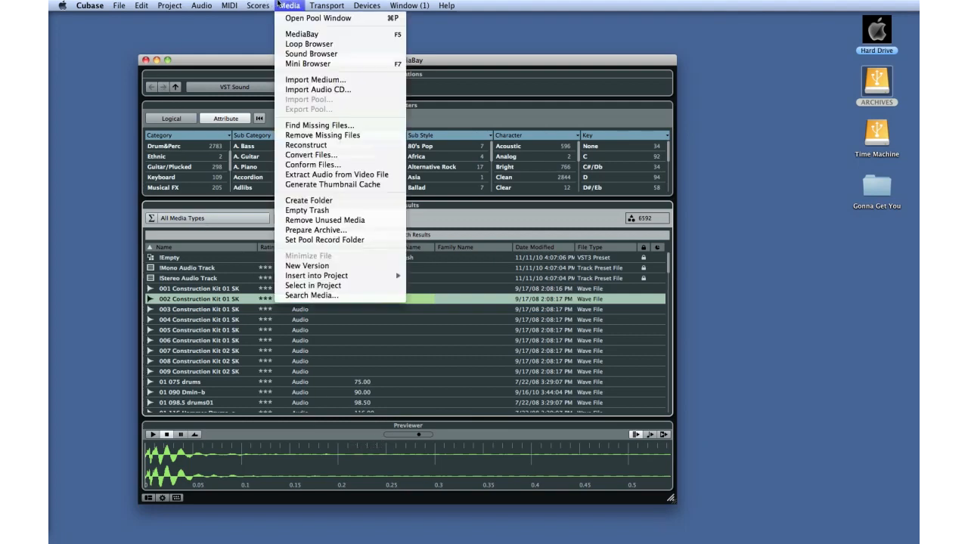
click(356, 45)
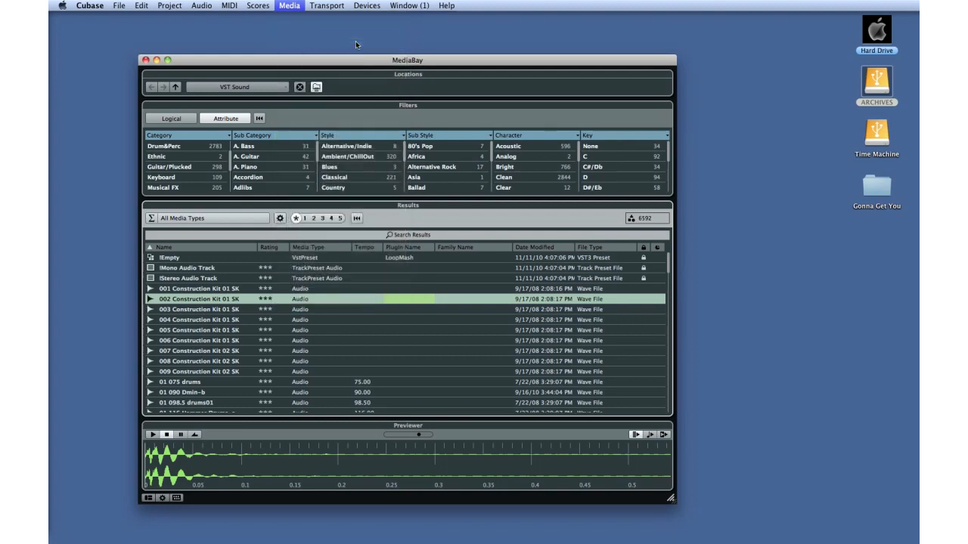
click(146, 60)
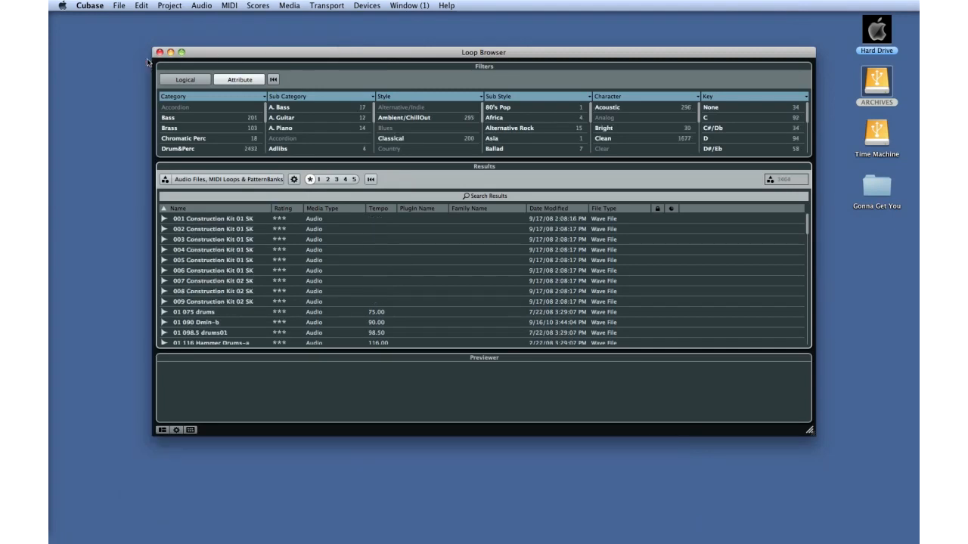
Reposition the Loop Browser window and close it.
drag(211, 51, 151, 59)
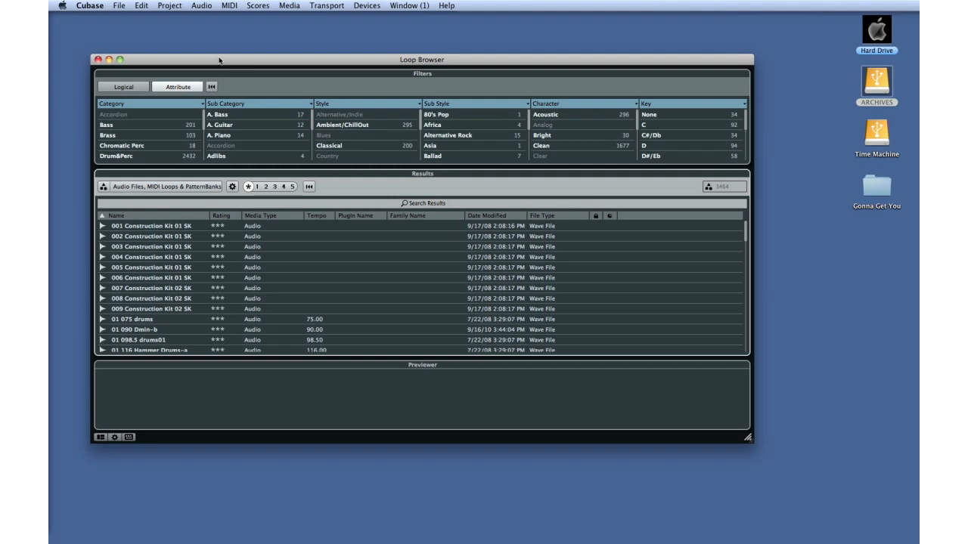
click(98, 59)
Open the Mini Browser, move it, and enlarge its window.
click(284, 6)
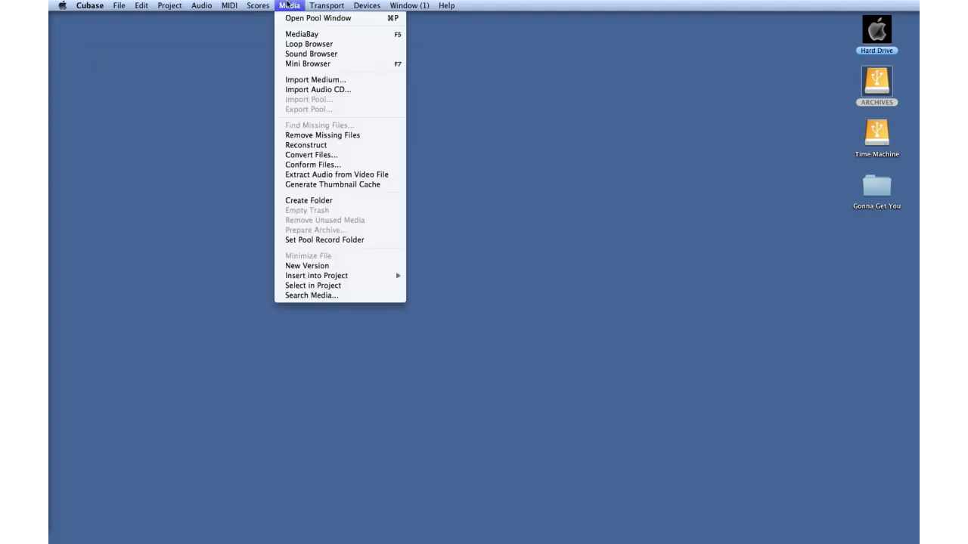
click(308, 64)
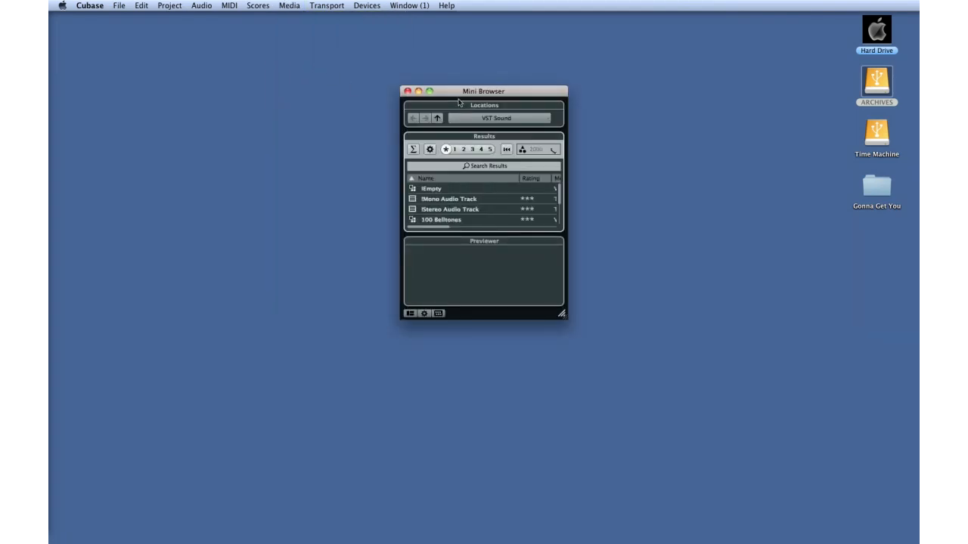
drag(448, 96, 361, 111)
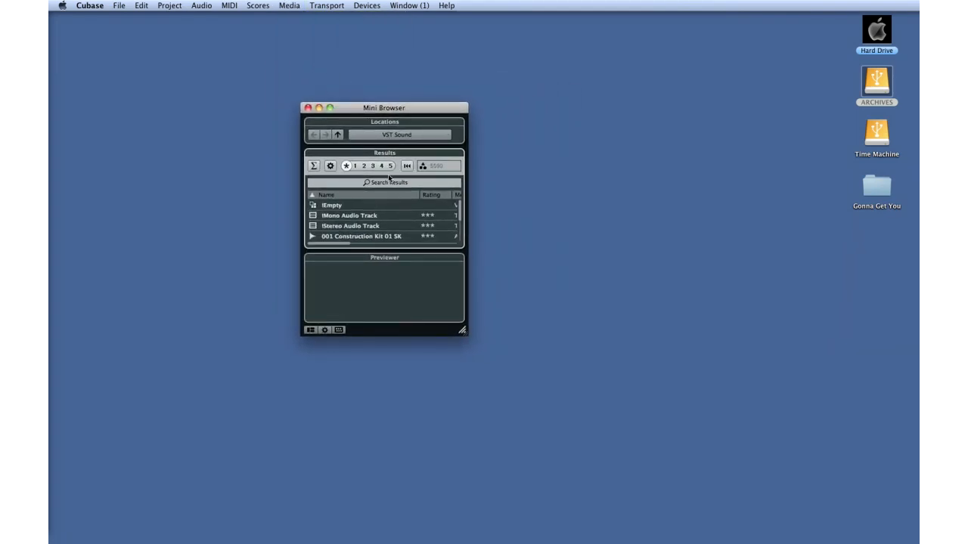
drag(464, 335, 680, 481)
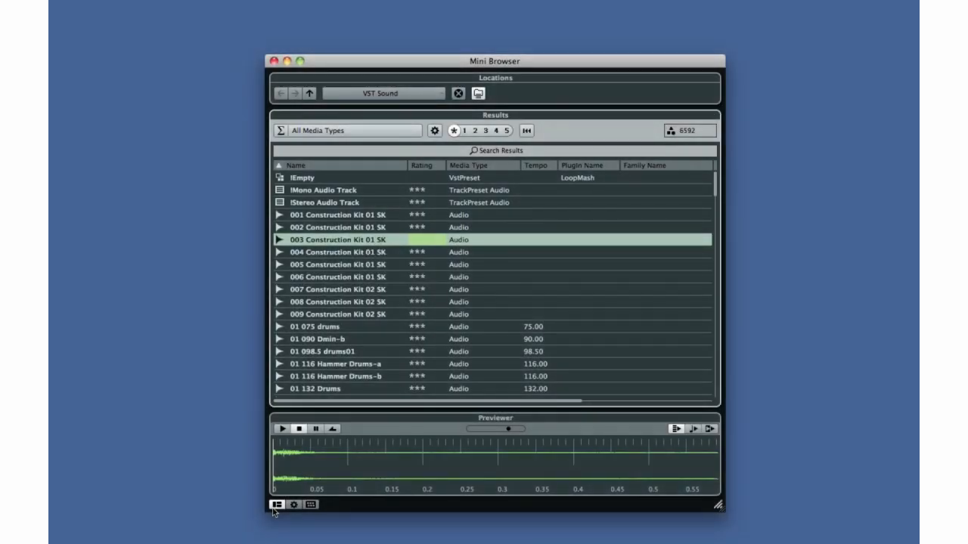
Show the Filters pane in the Mini Browser.
click(276, 505)
click(468, 291)
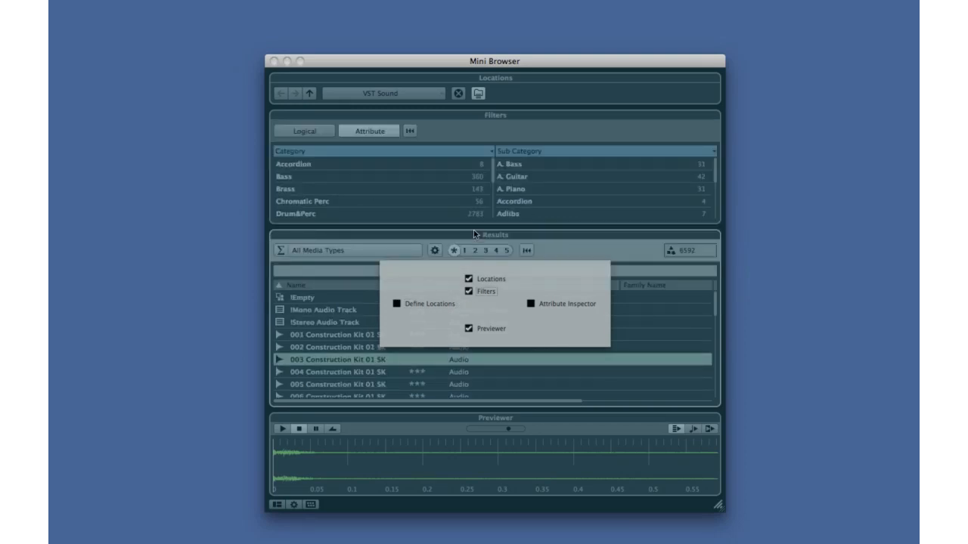
click(468, 226)
Set a Logical filter so the Name attribute matches Thumb.
click(330, 135)
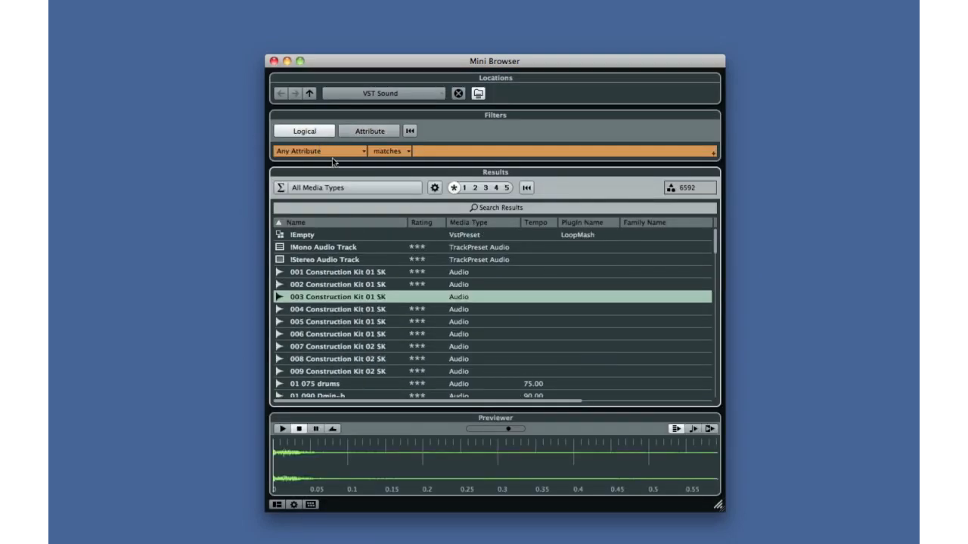
click(361, 150)
scroll(471, 203, down, 10)
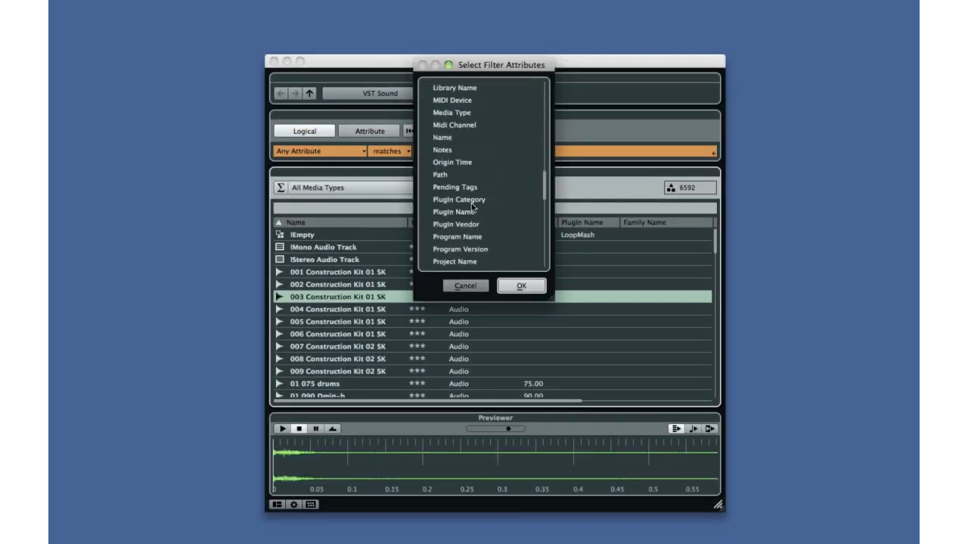
click(448, 140)
click(519, 285)
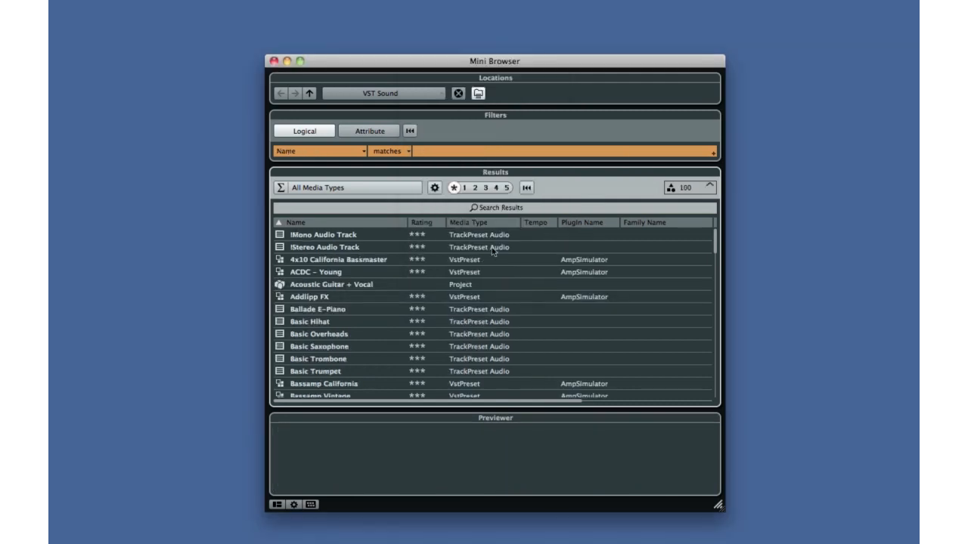
click(425, 151)
text(Thumb)
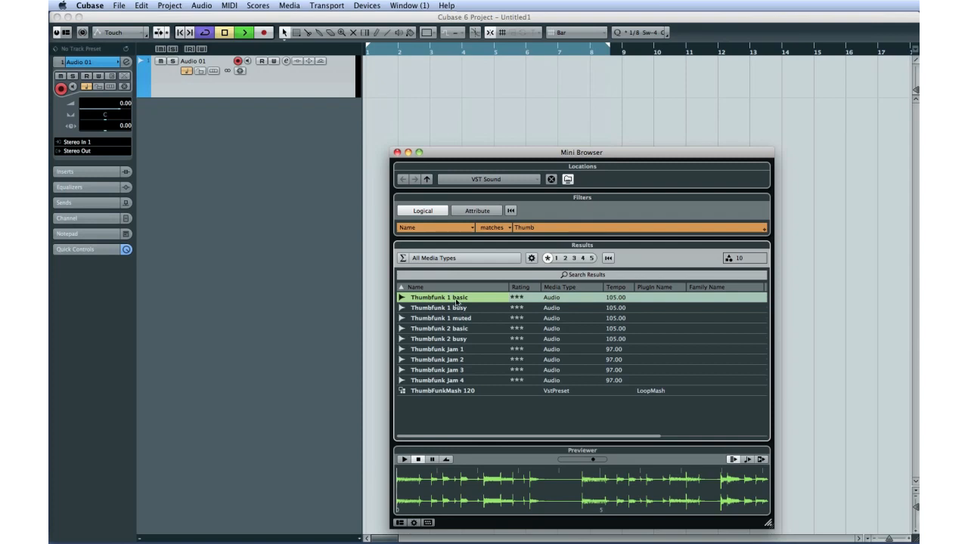
Insert the Thumbfunk 1 basic loop into the project and select the Drums event.
double_click(457, 302)
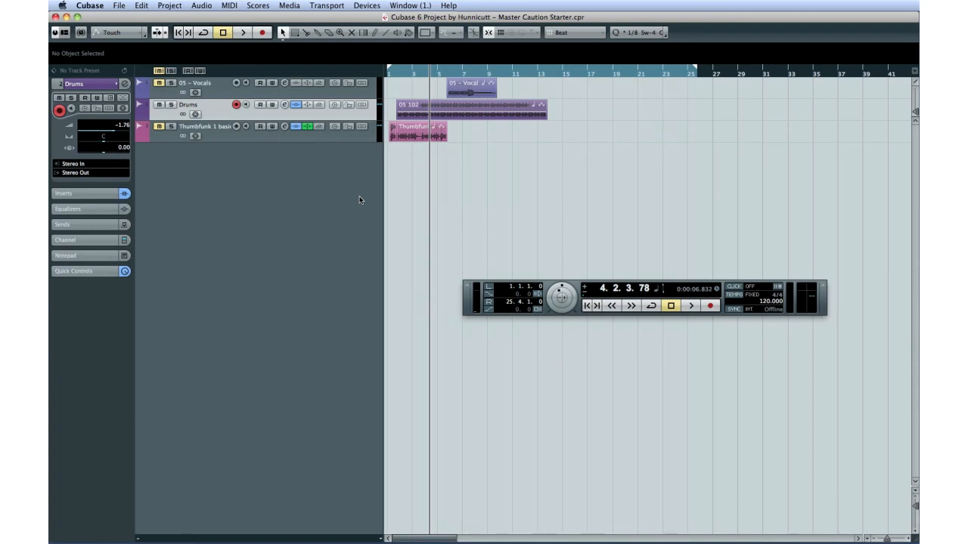
click(451, 107)
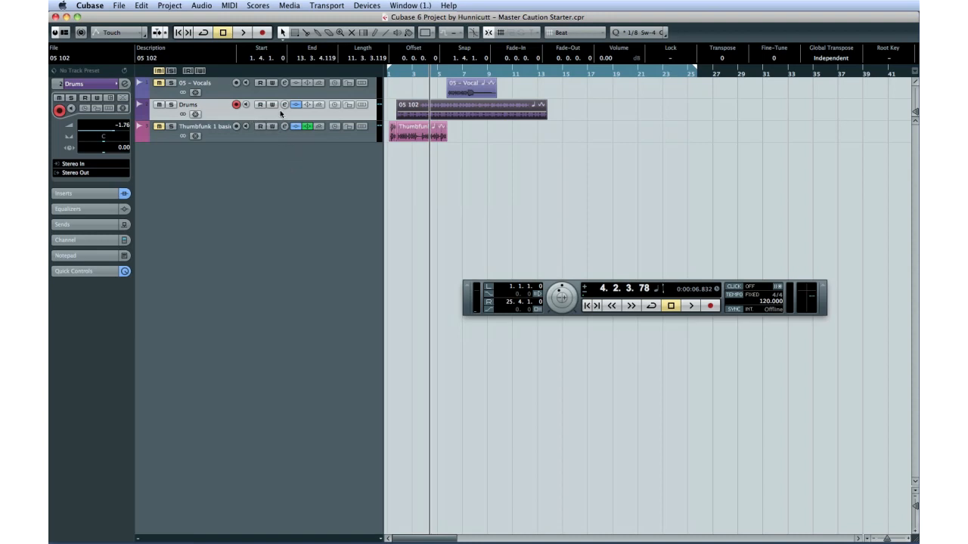
Toggle the musical time base on the Drums, 05 - Vocals and Thumbfunk tracks.
click(334, 105)
click(334, 83)
click(334, 126)
Switch the Transport tempo to Fixed and set it to 102.
click(762, 301)
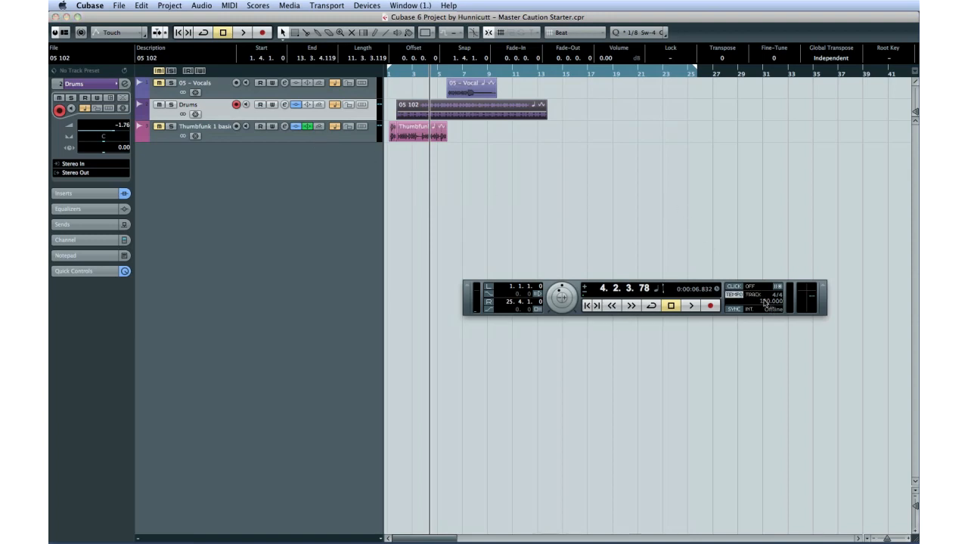
click(764, 304)
double_click(764, 301)
text(102)
key(Return)
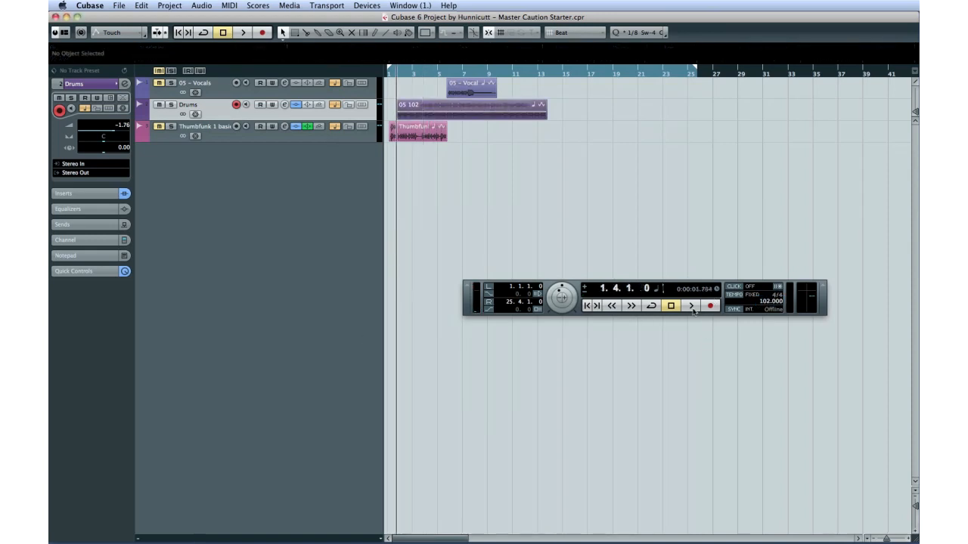
Play back the project at the fixed tempo and stop playback.
click(692, 308)
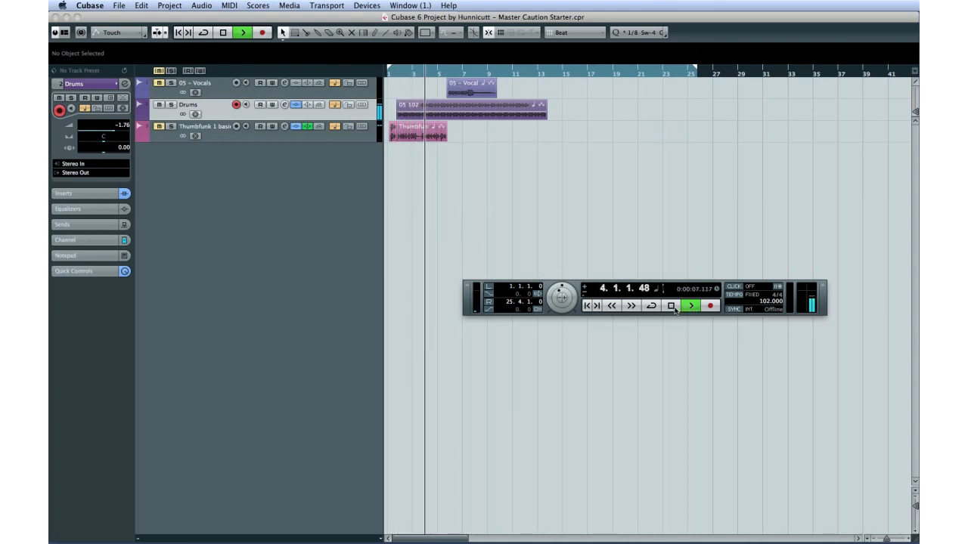
click(671, 306)
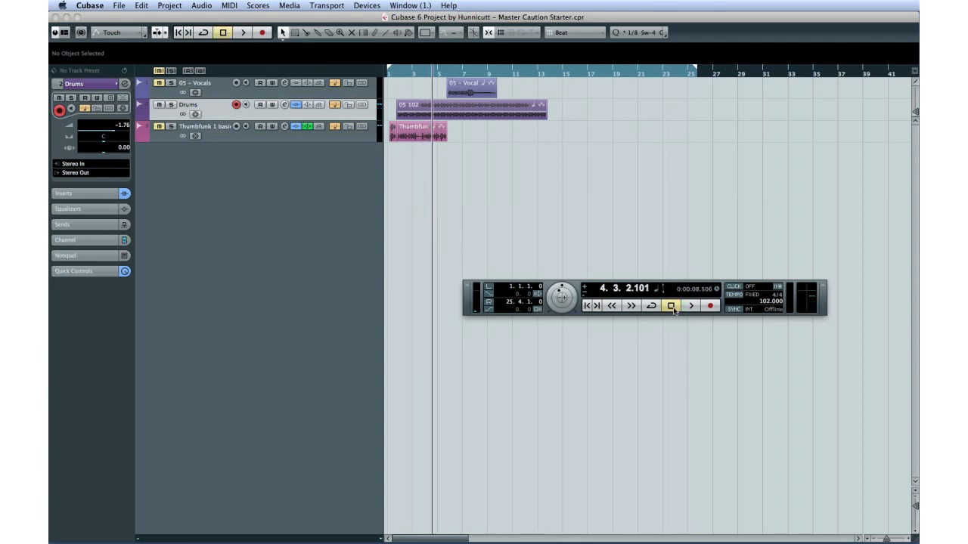
Duplicate the Drums event twice, then delete both duplicates.
click(506, 115)
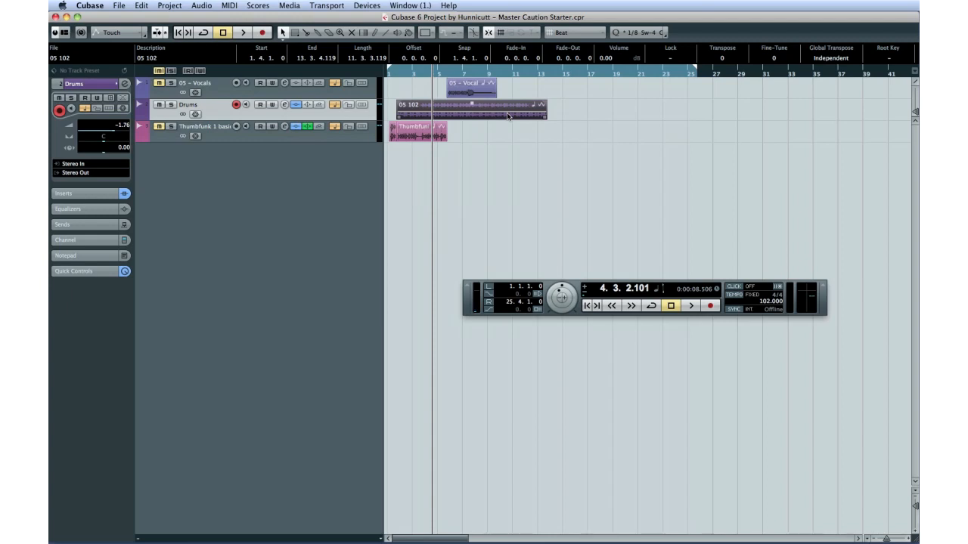
key(super+d)
key(super+d)
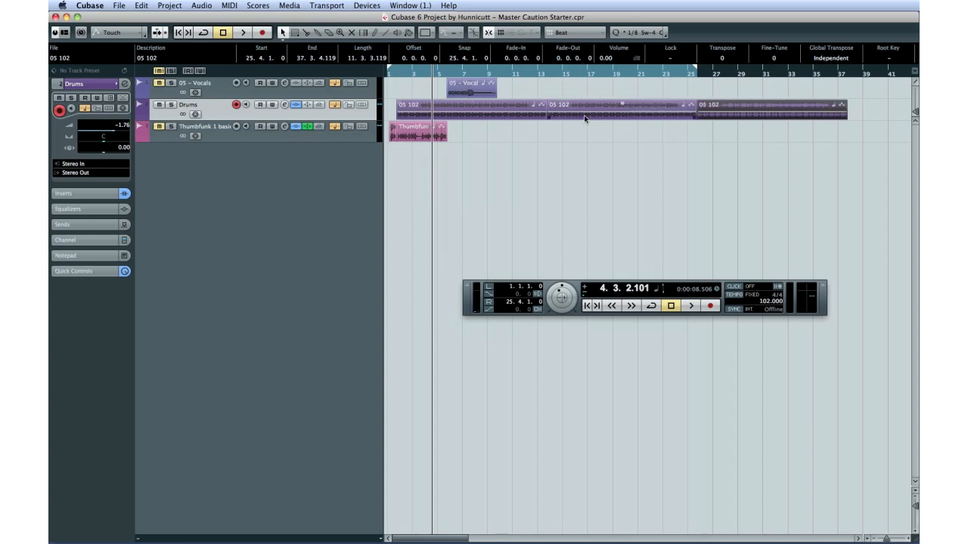
key(Delete)
click(684, 113)
key(Delete)
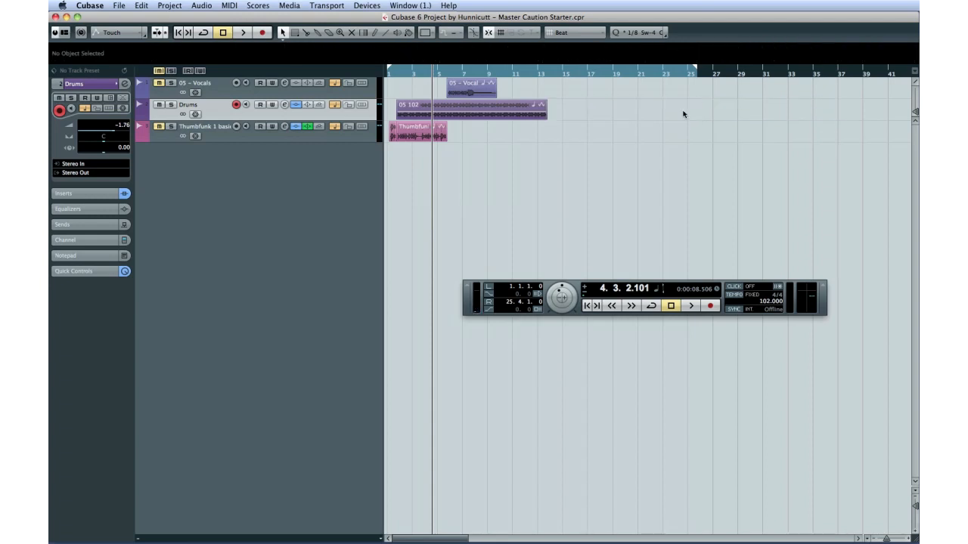
Copy the Drums event, paste it at bar 14, then delete the pasted copy.
click(517, 111)
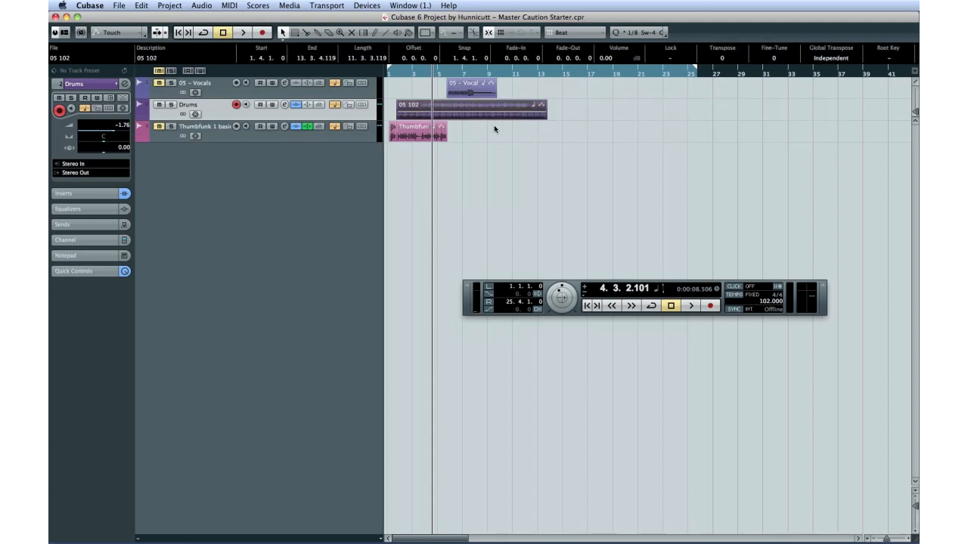
click(142, 5)
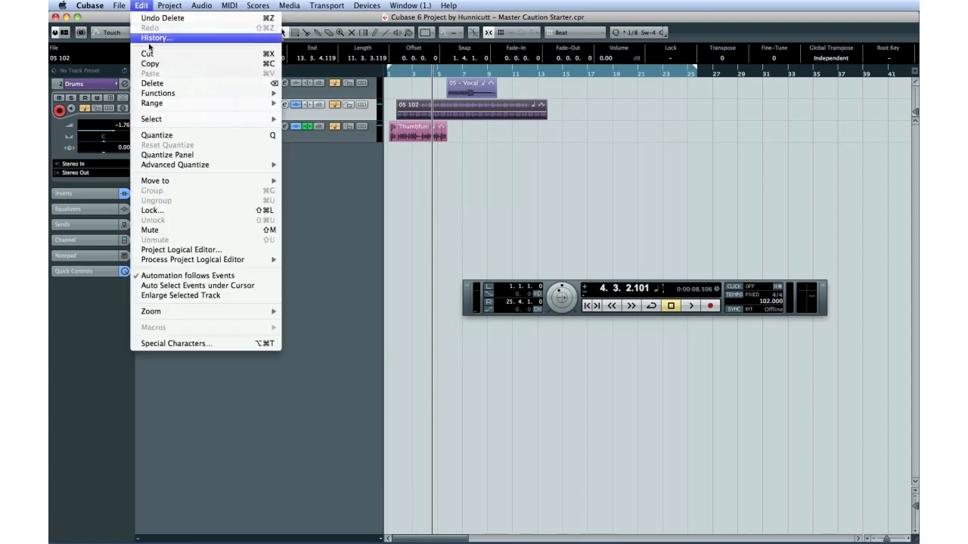
click(155, 66)
drag(552, 74, 551, 74)
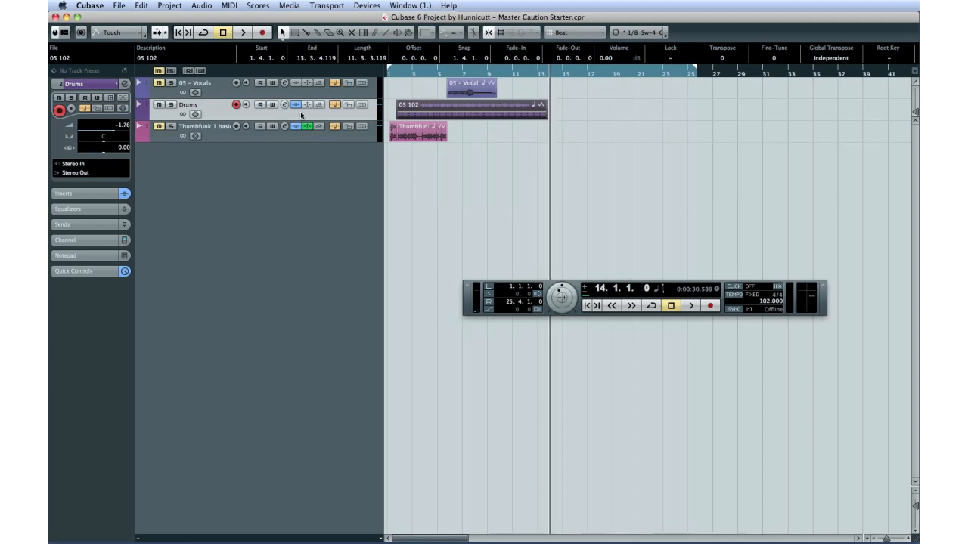
click(142, 6)
click(180, 73)
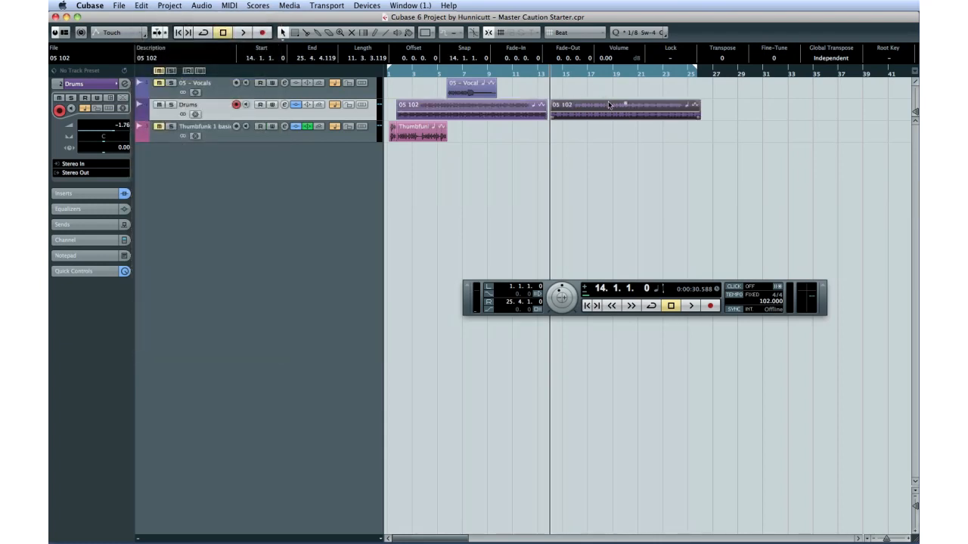
key(Delete)
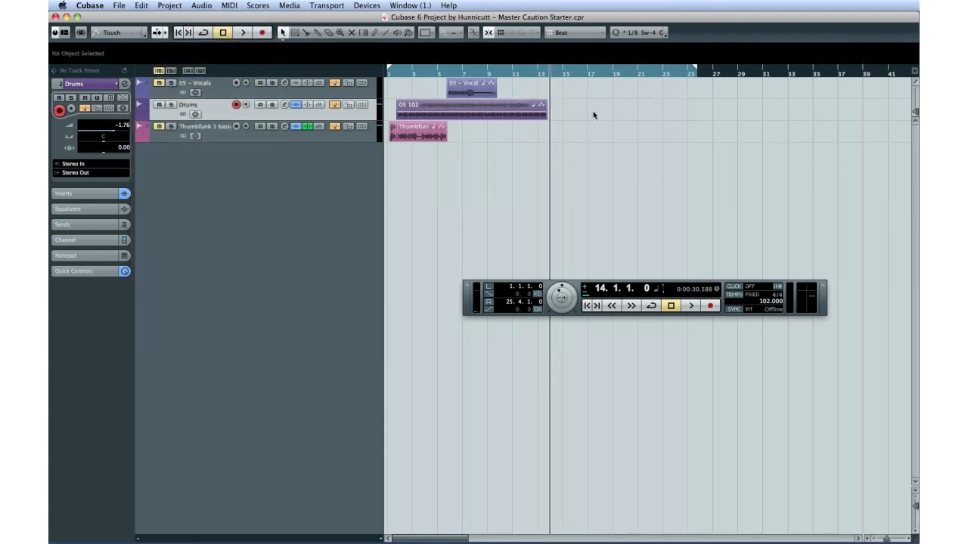
Paste the Drums event at bar 14 and bar 29, then delete the pasted copies.
click(542, 115)
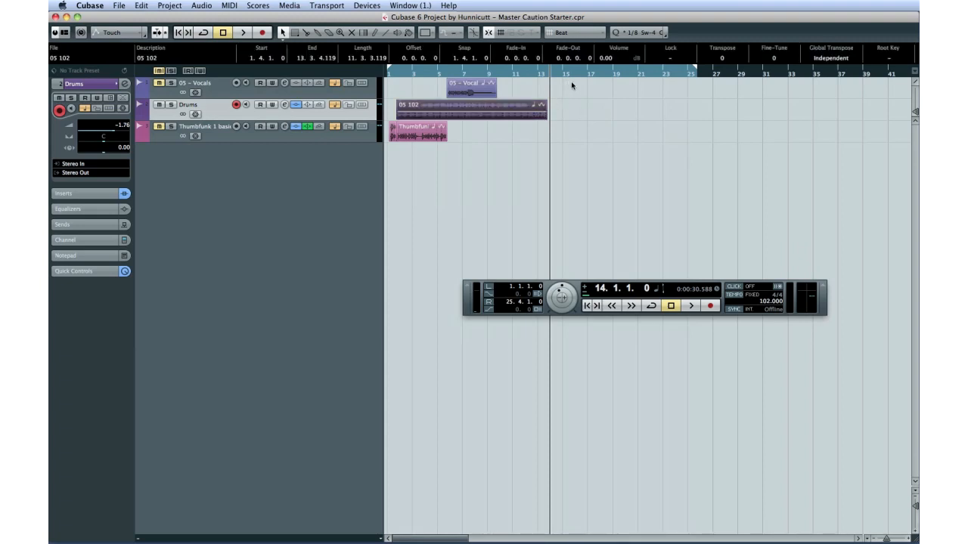
key(super+v)
click(744, 74)
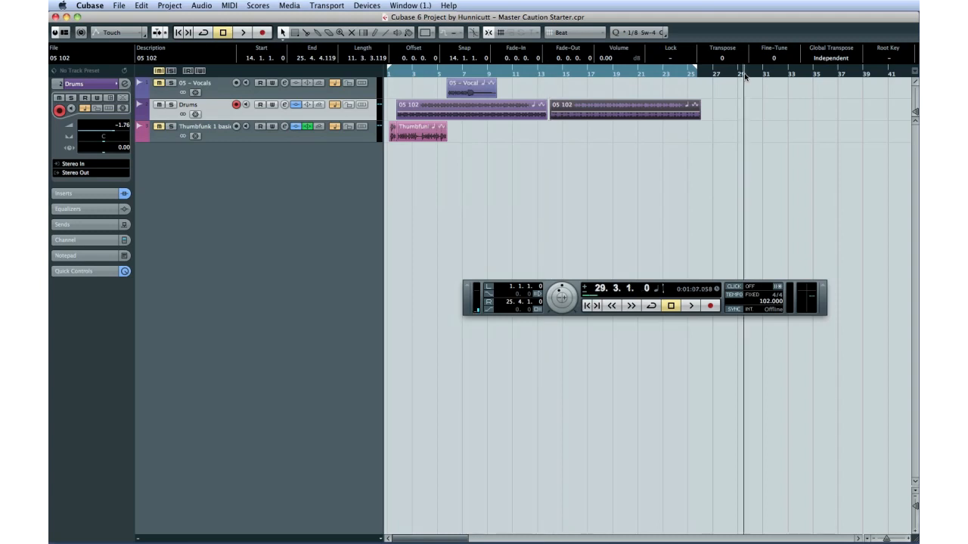
key(super+v)
key(Delete)
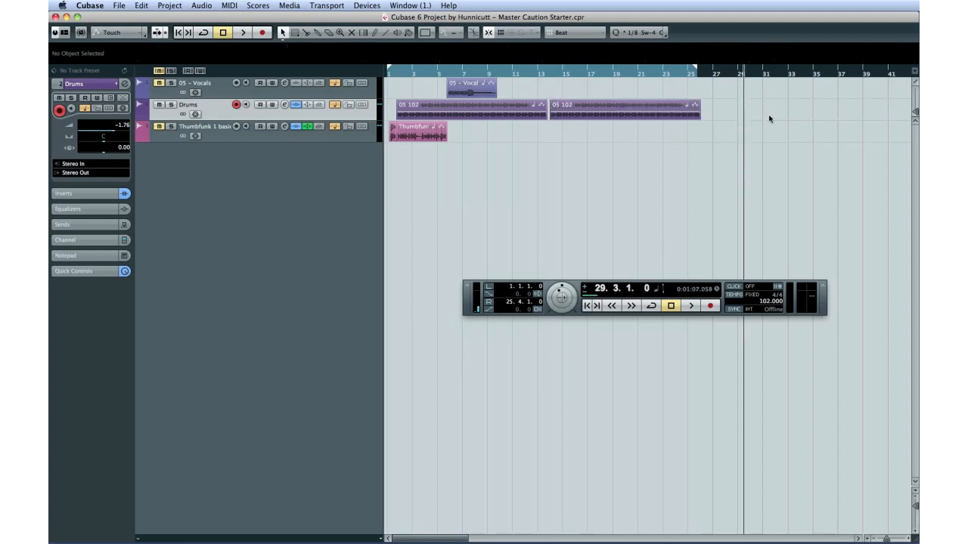
click(677, 112)
key(Delete)
Repeat the Drums event along the track and delete the third copy, keeping two events up to bar 25.
click(534, 115)
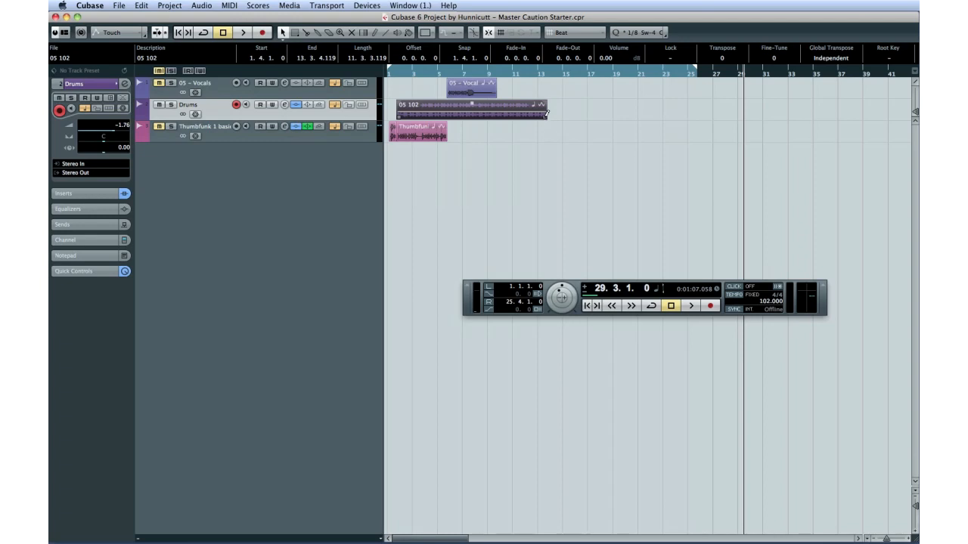
drag(547, 113, 751, 121)
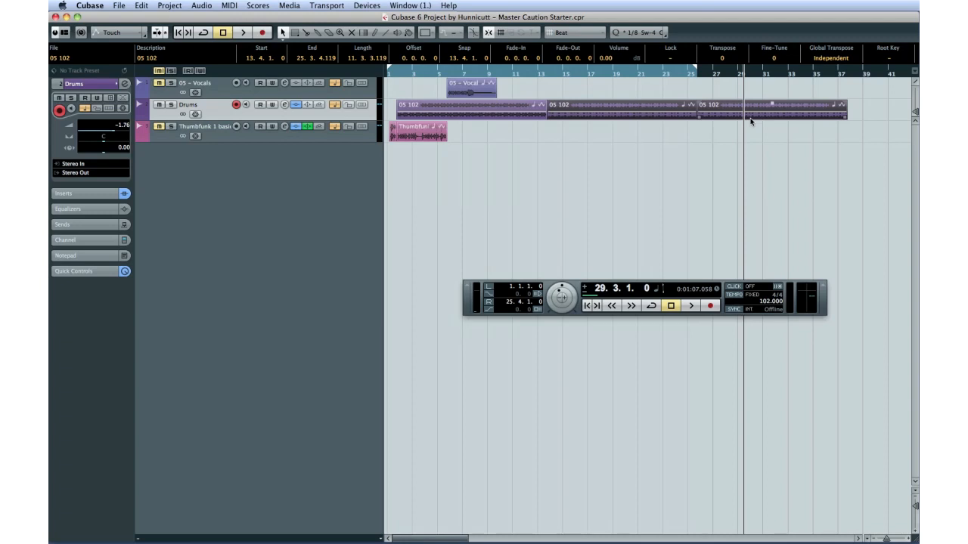
click(772, 127)
click(772, 111)
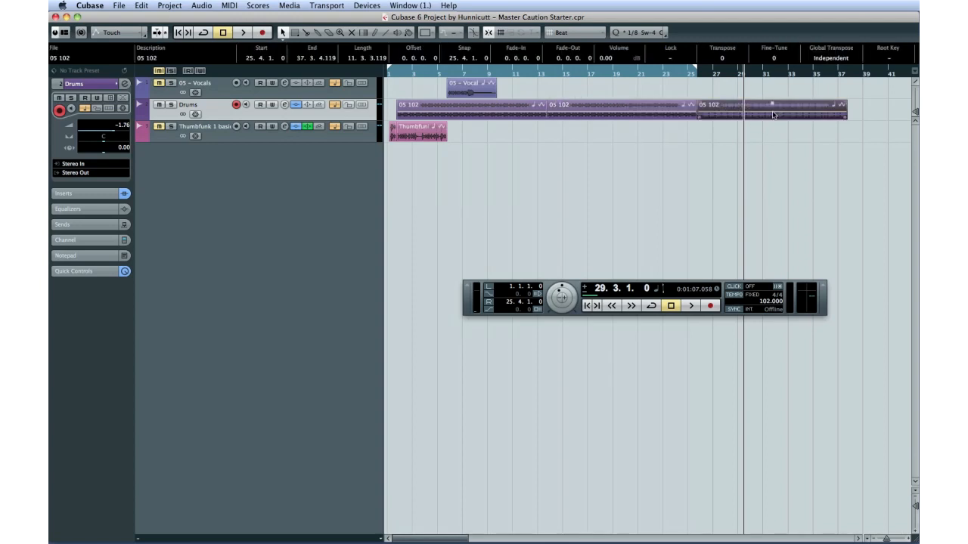
key(Delete)
click(689, 111)
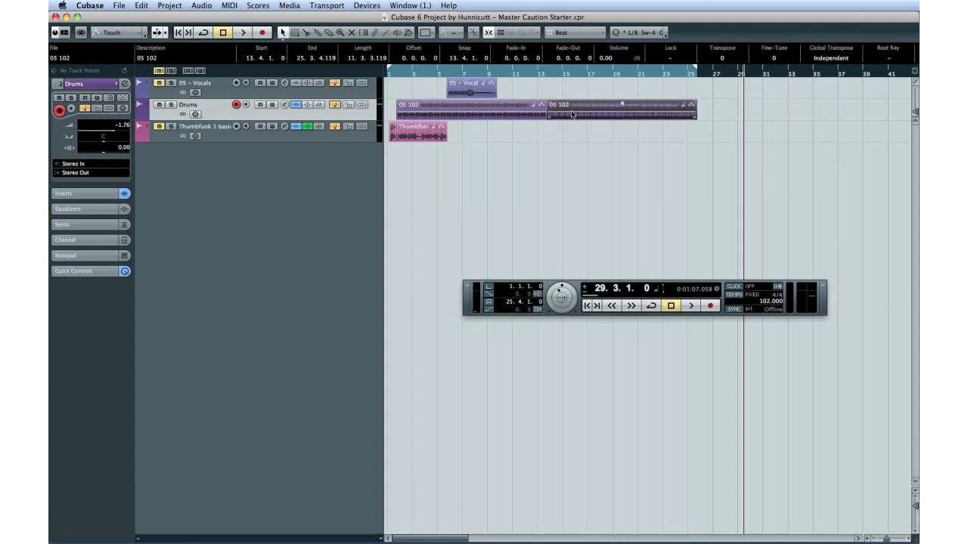
click(573, 126)
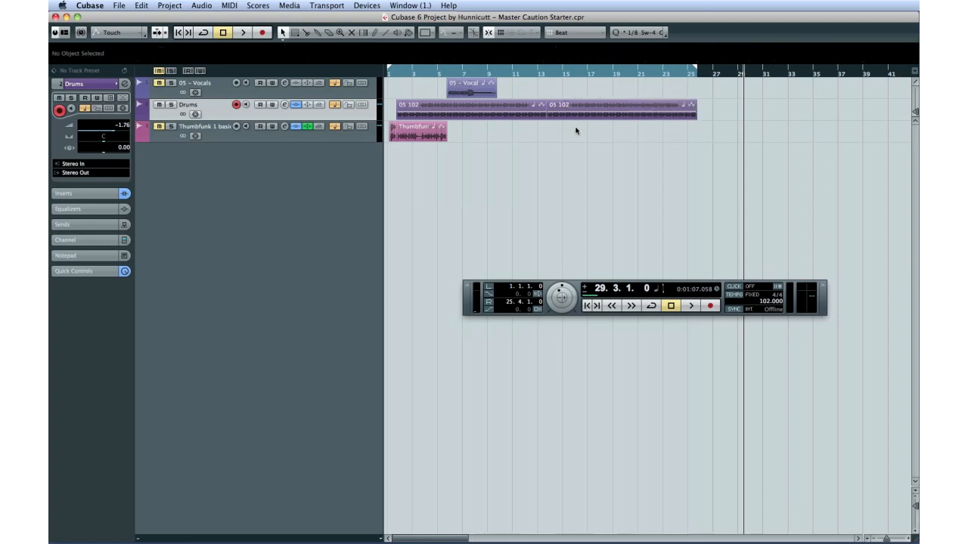
Repeat the Thumbfunk 1 basic event to fill the track up to about bar 25.
click(423, 132)
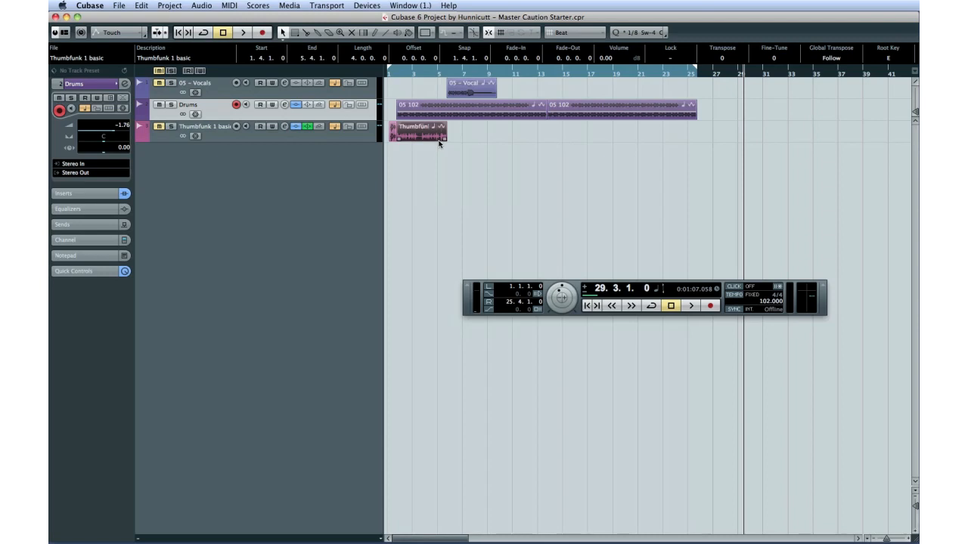
drag(444, 137, 670, 137)
click(605, 152)
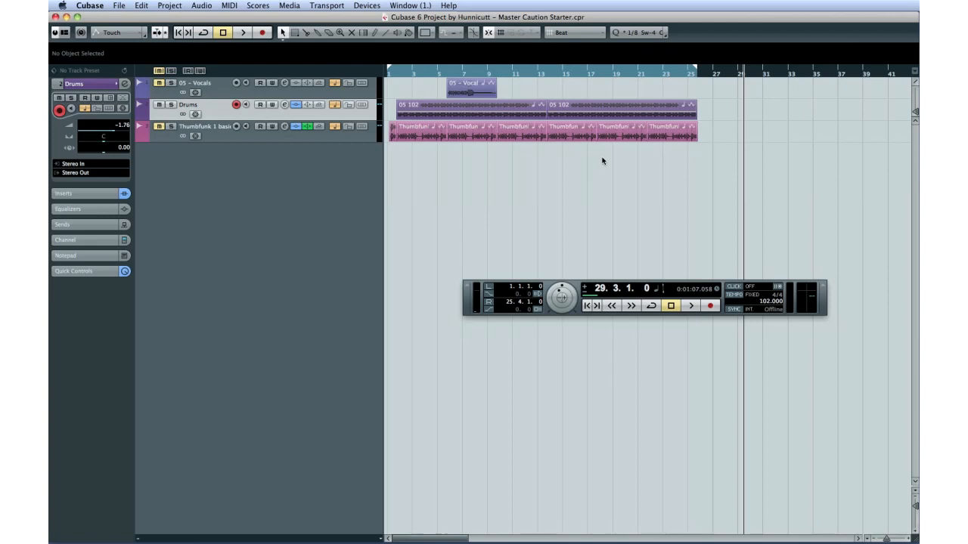
Pitch-shift the third Thumbfunk event up 5 semitones using the MPEX – Poly Complex Formant preset.
click(500, 129)
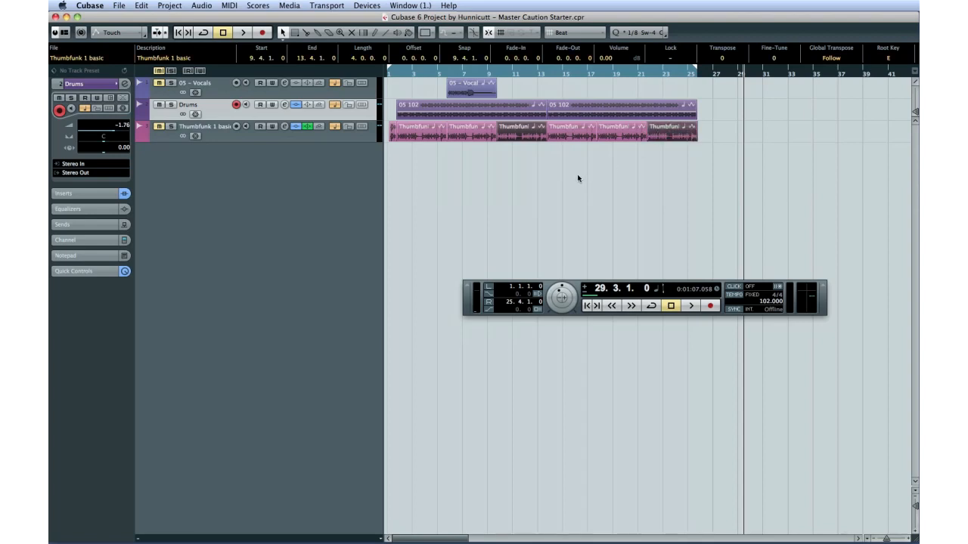
click(202, 5)
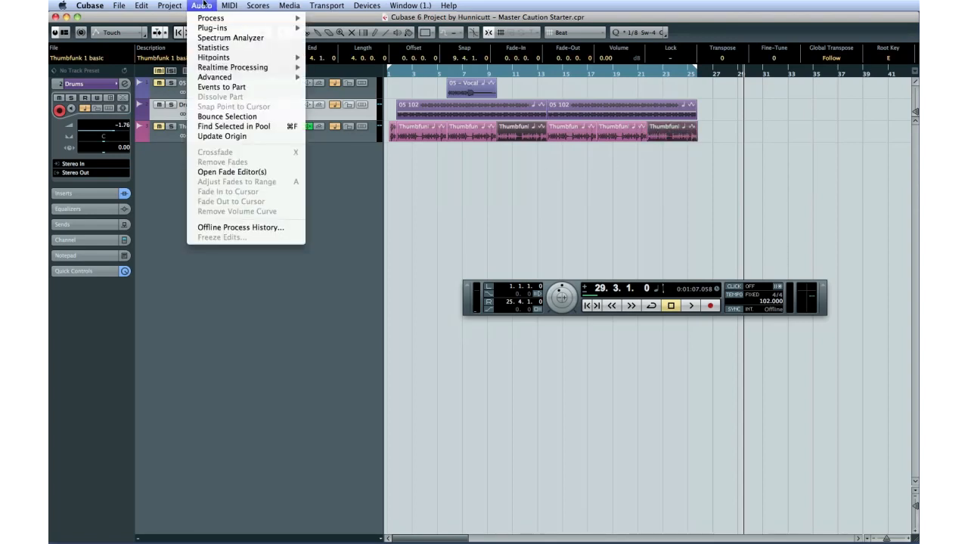
mouse_move(210, 19)
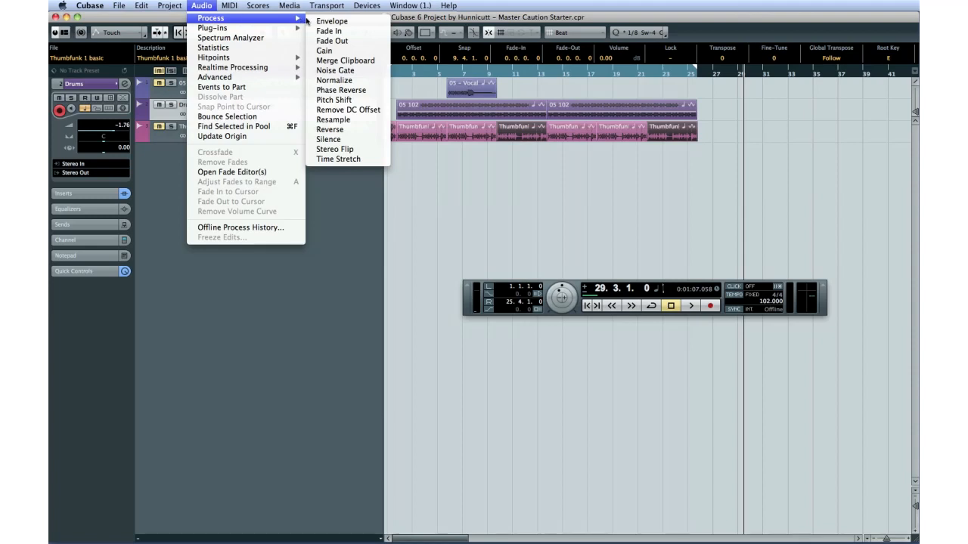
click(358, 101)
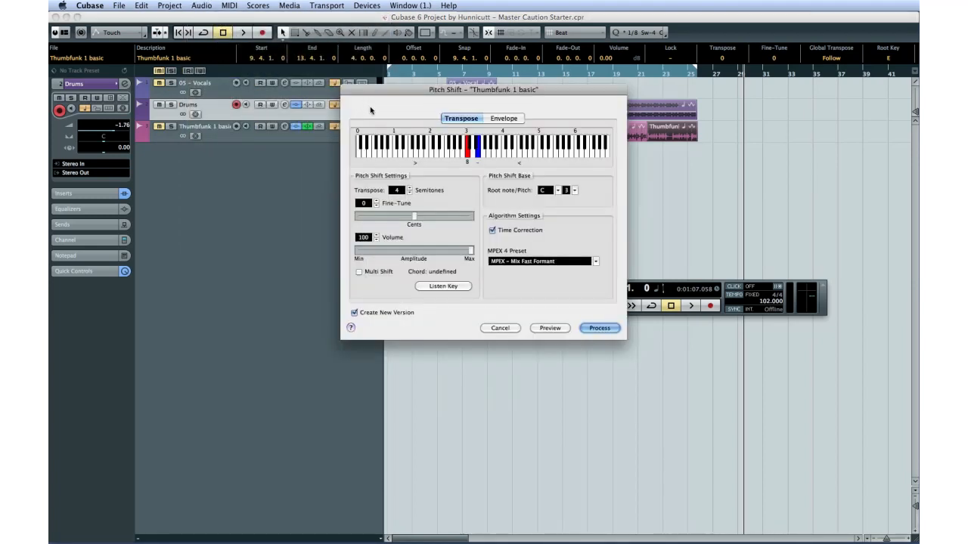
drag(389, 92, 397, 176)
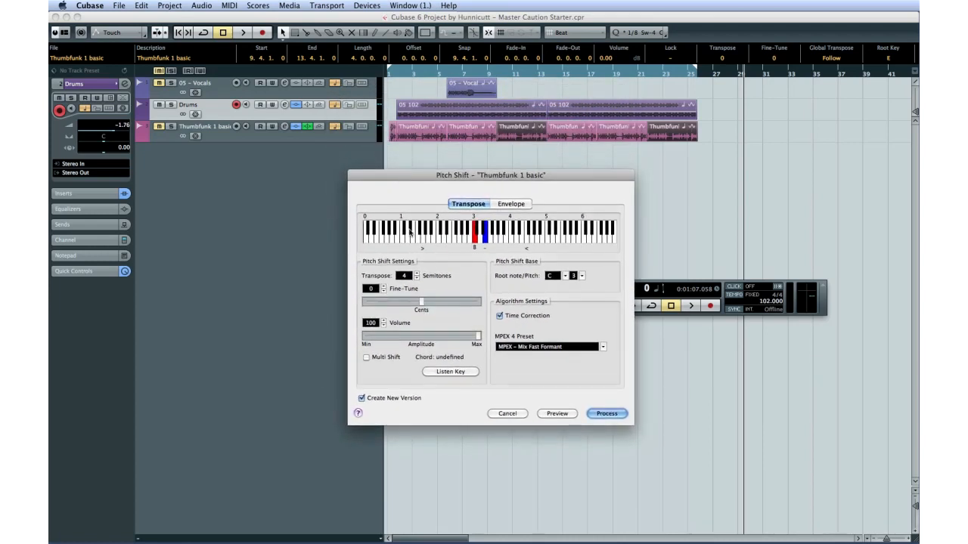
click(417, 274)
click(602, 346)
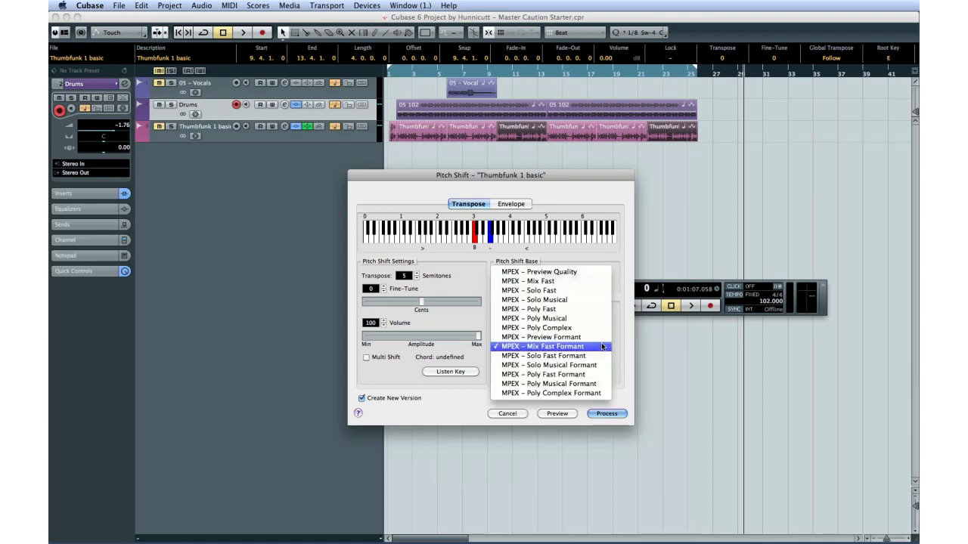
click(593, 394)
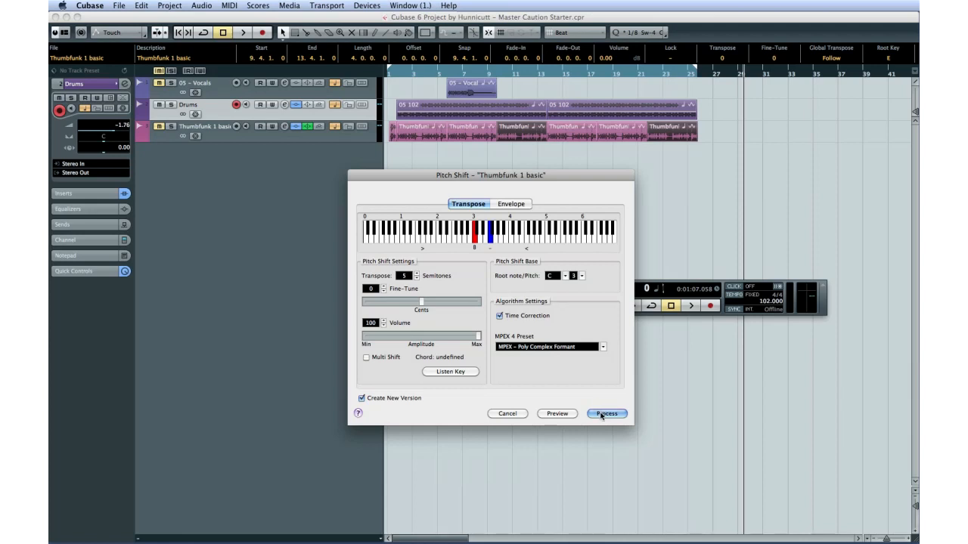
click(601, 414)
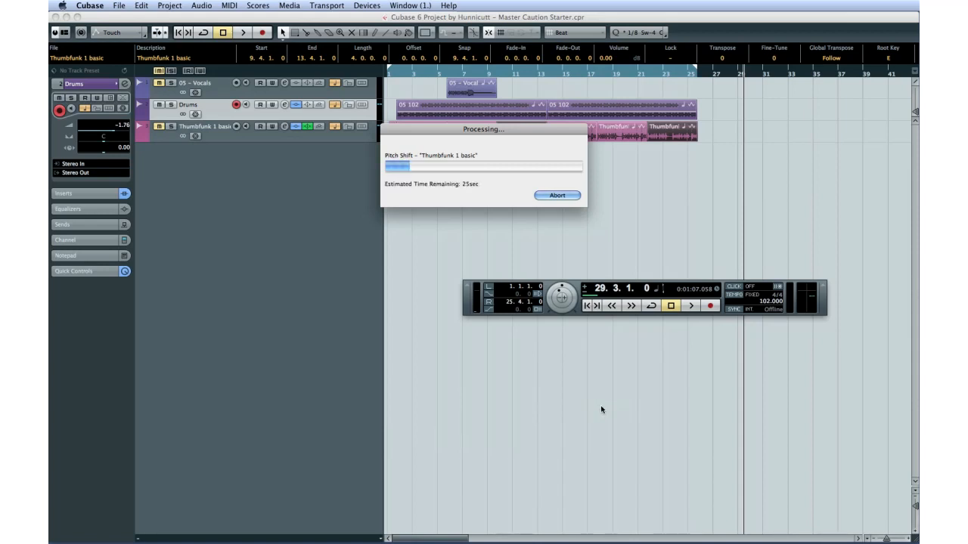
drag(521, 133, 528, 173)
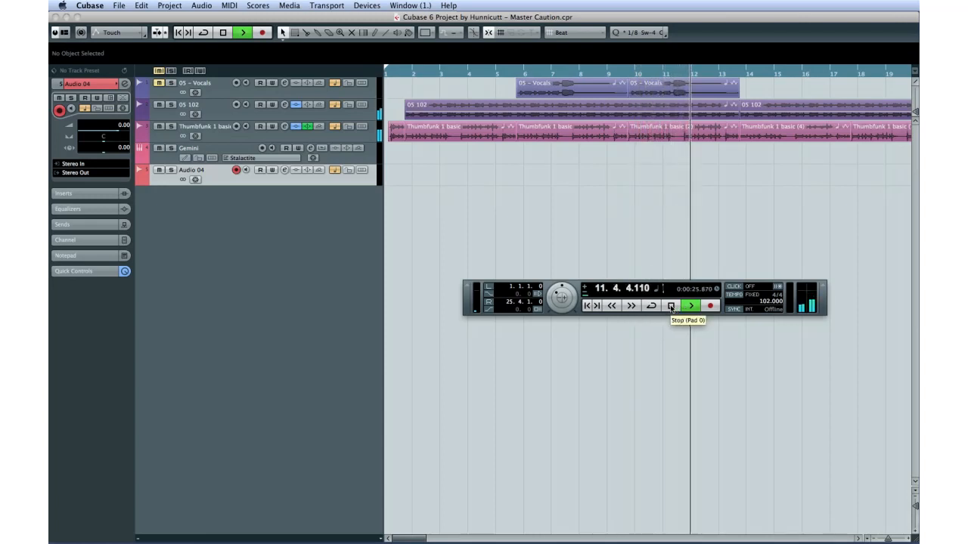
Stop playback and set the Transpose of the Thumbfunk 1 basic (4) event to +7.
click(671, 306)
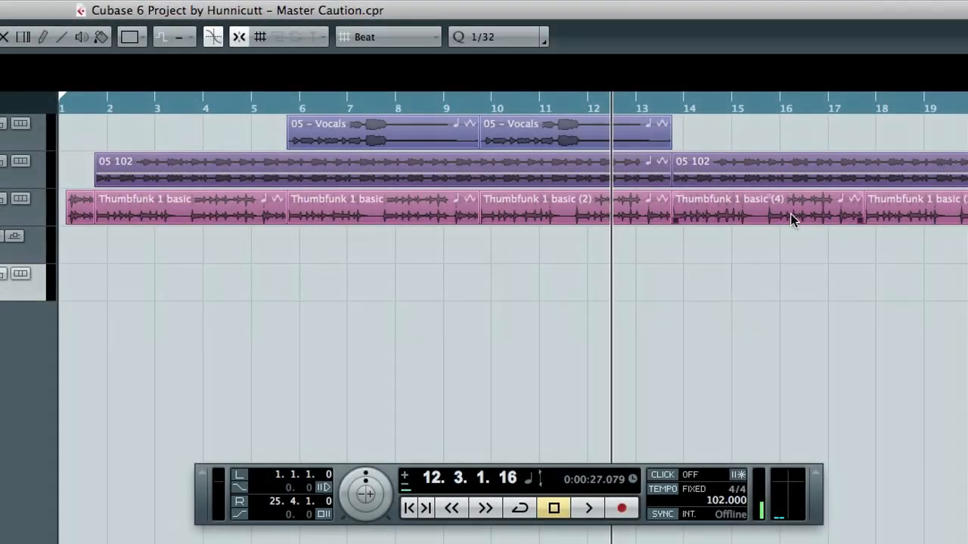
click(783, 217)
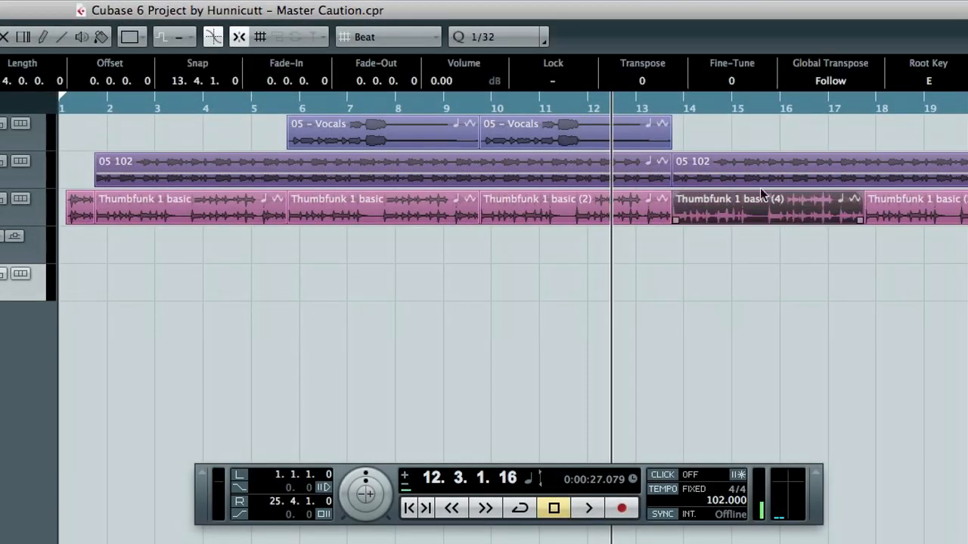
click(646, 82)
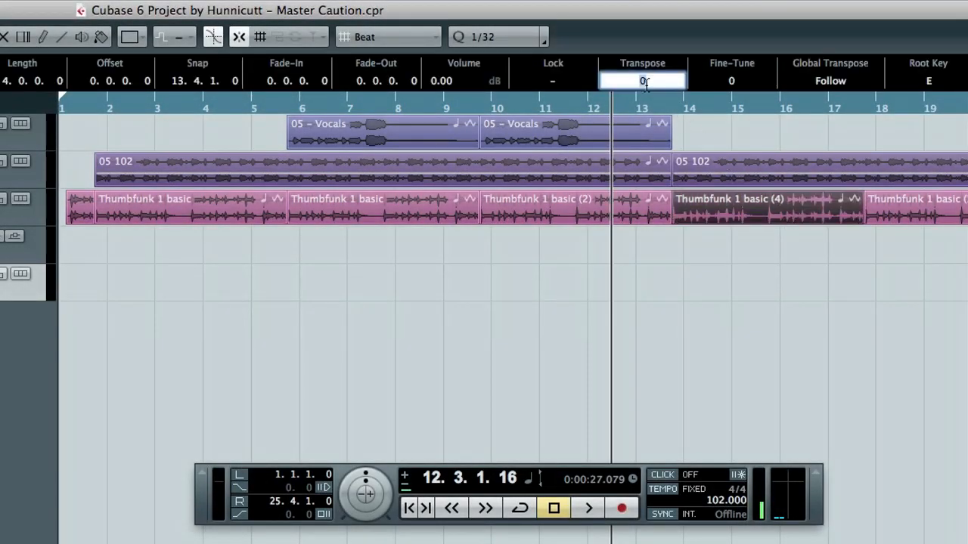
text(+7)
key(Return)
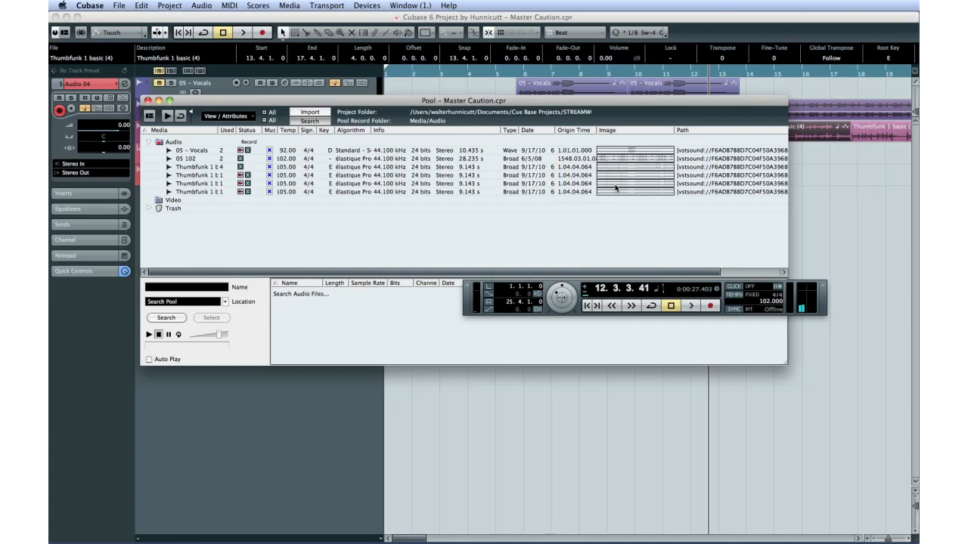
Select the 05 - Vocals clip in the Pool and close the Pool window.
click(191, 150)
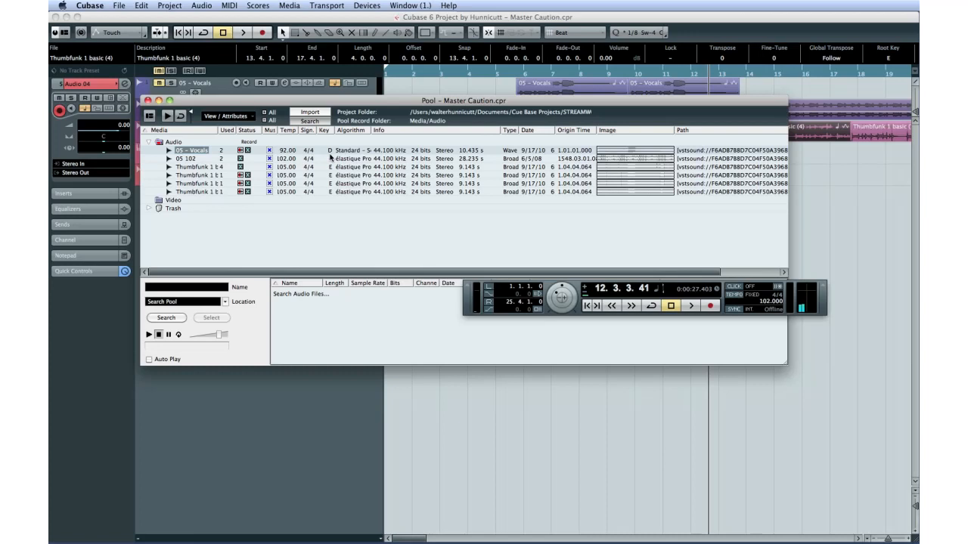
click(148, 101)
click(537, 92)
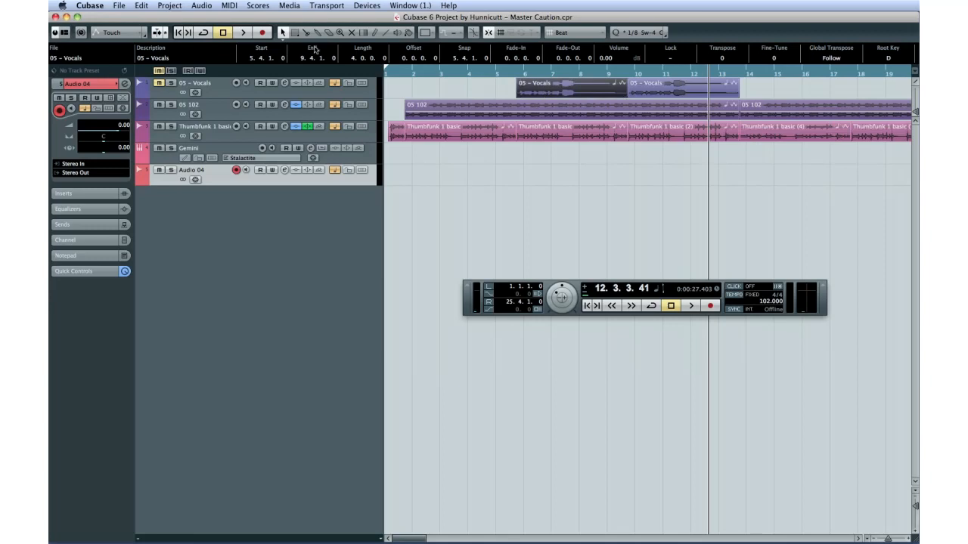
click(201, 5)
mouse_move(210, 21)
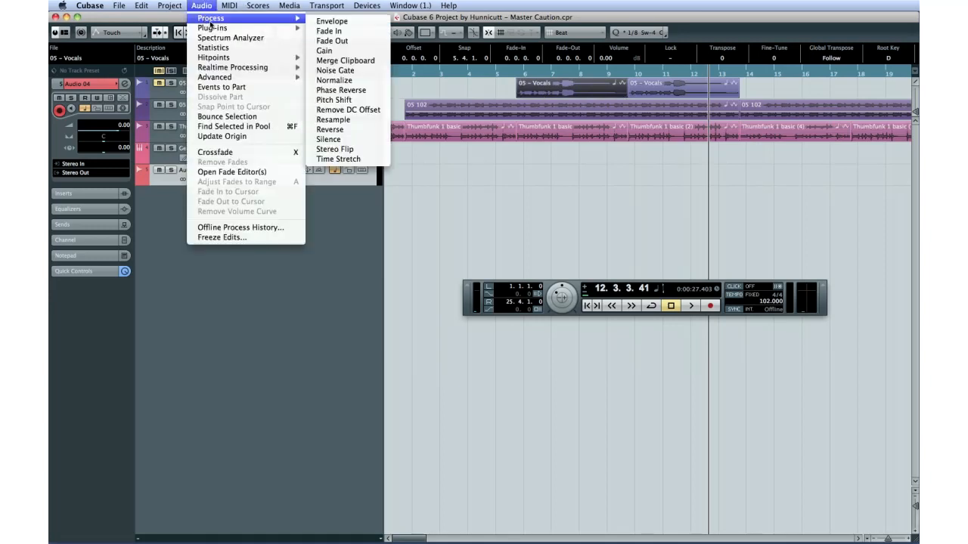
click(351, 99)
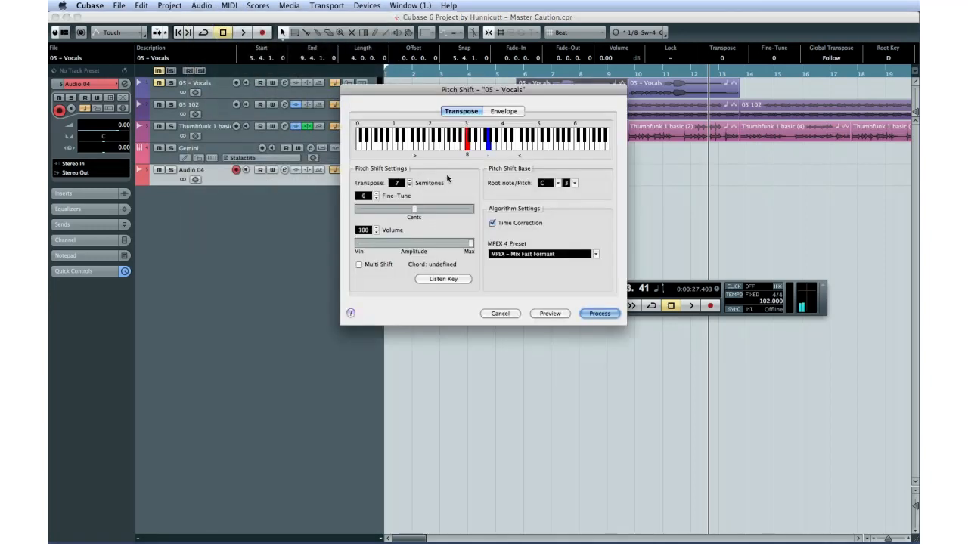
click(411, 186)
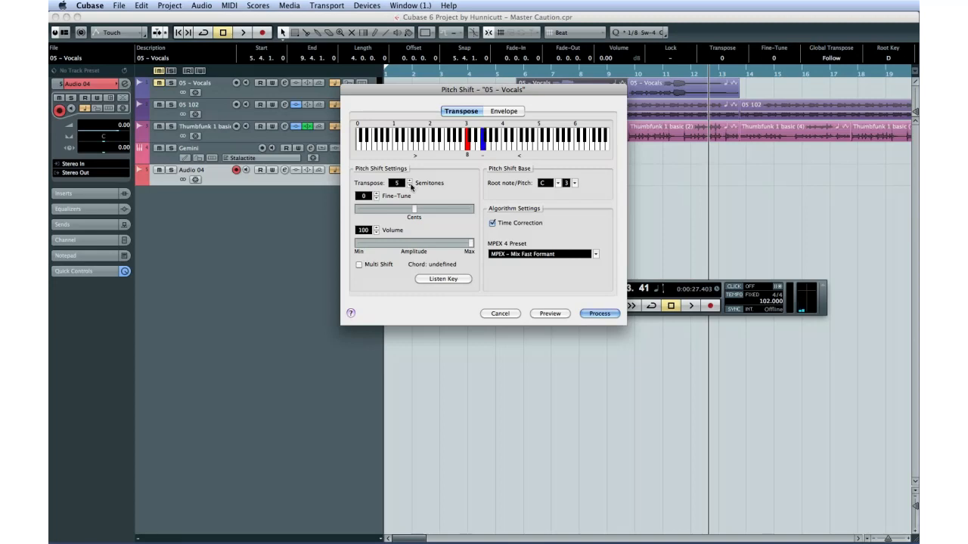
click(498, 314)
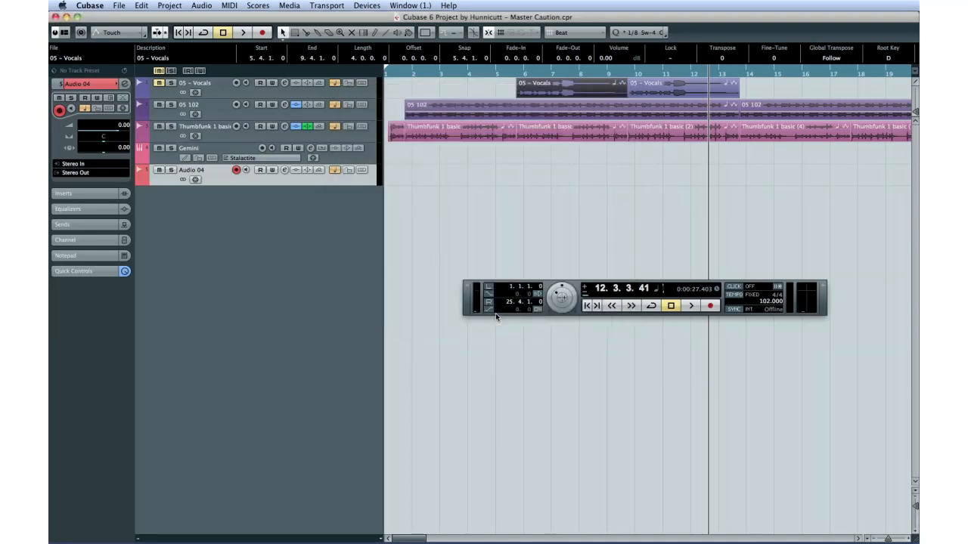
Play back the project from the current position and stop playback.
click(495, 313)
click(691, 306)
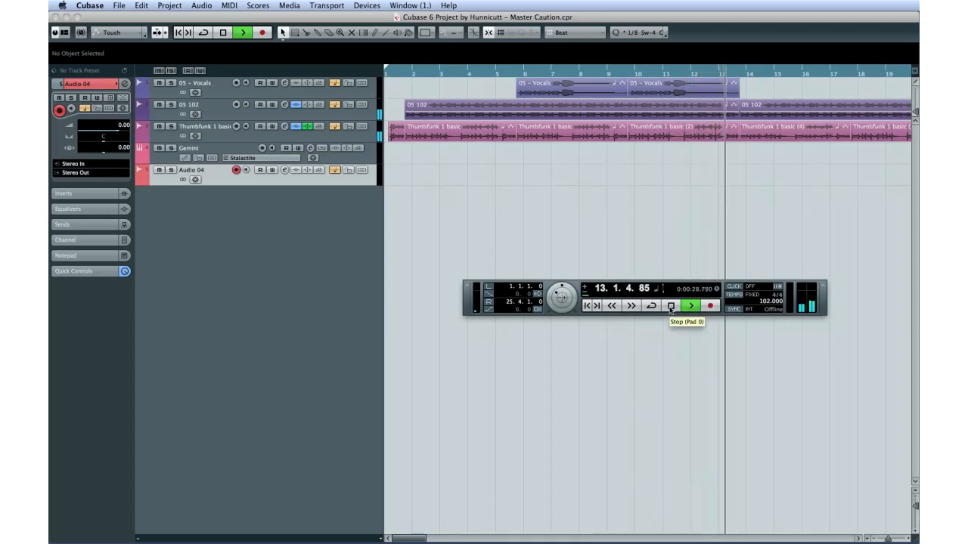
click(671, 308)
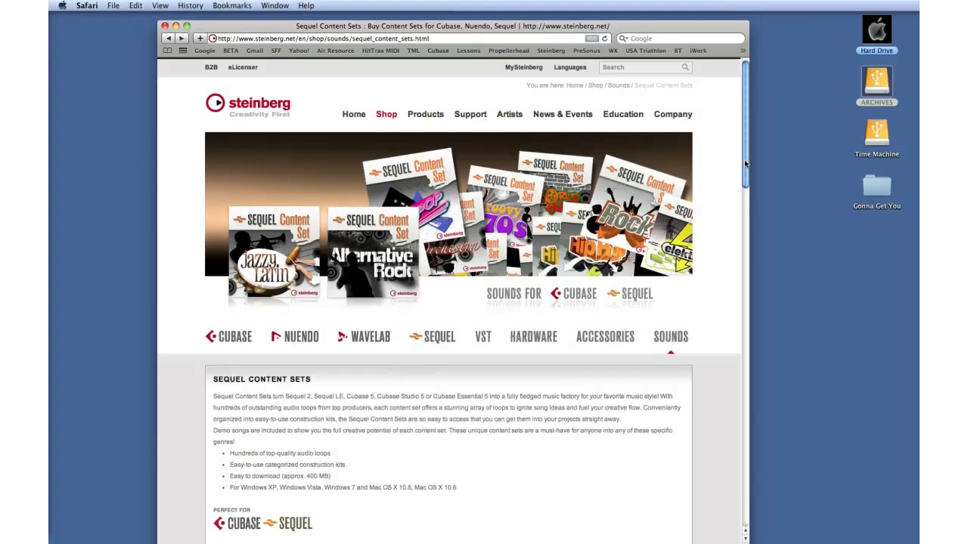
Switch to Safari and scroll through the Steinberg Sequel Content Sets shop page.
scroll(744, 181, down, 2)
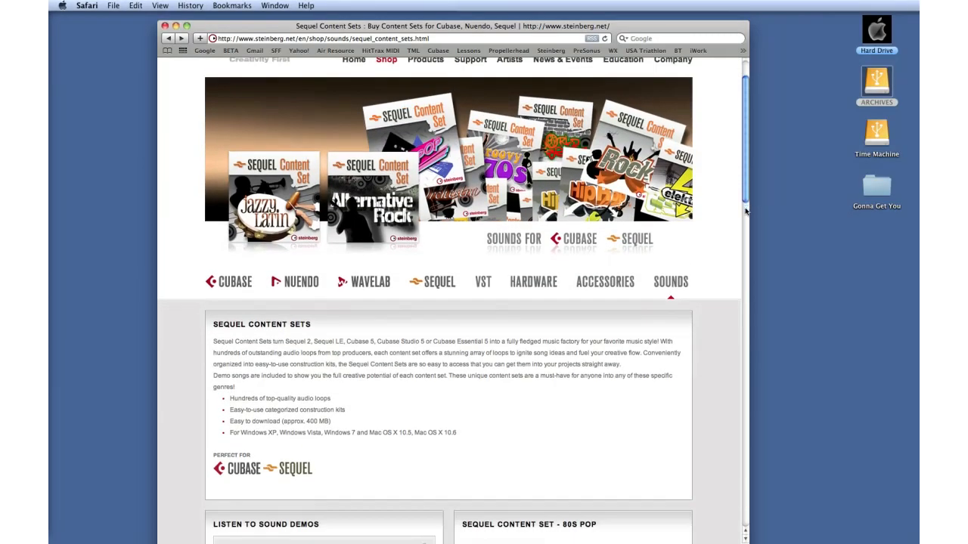
scroll(746, 212, down, 8)
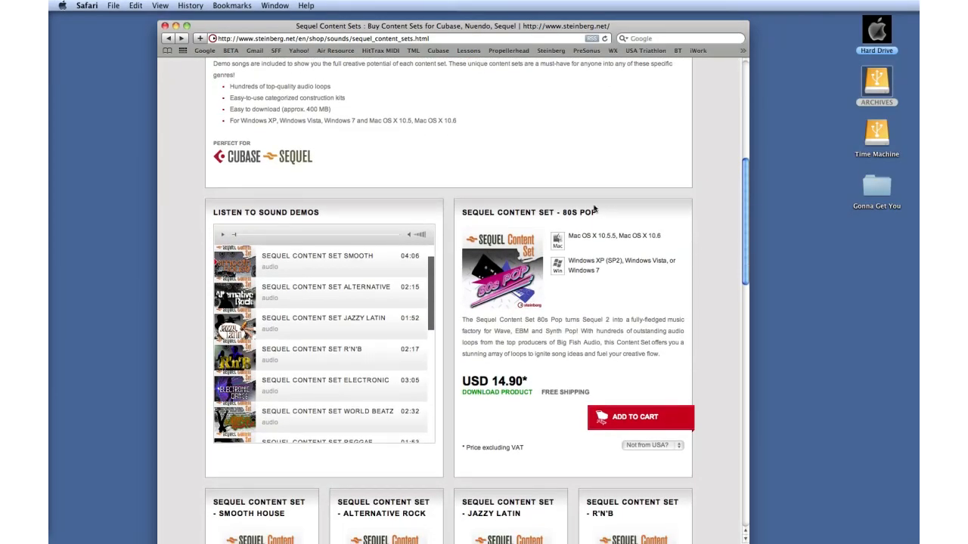
scroll(595, 209, down, 10)
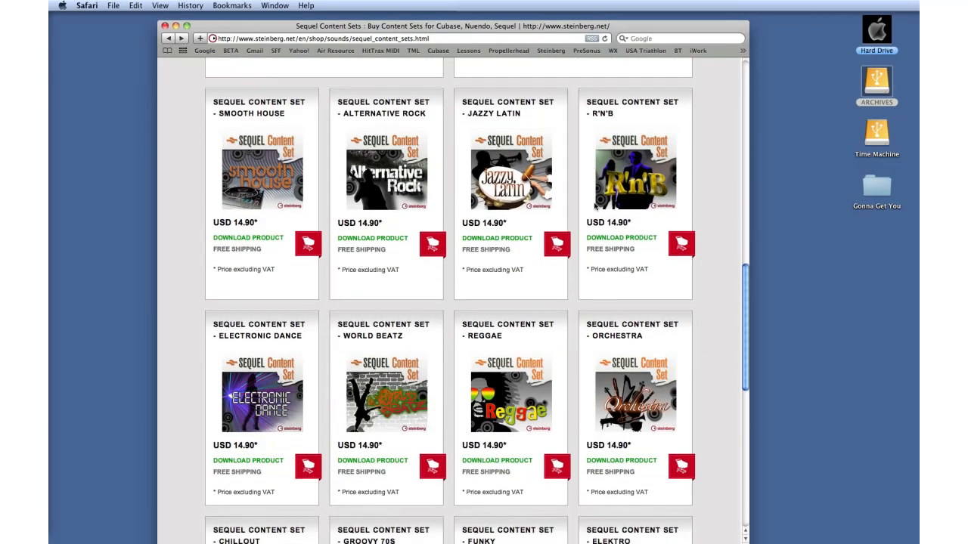
scroll(595, 206, down, 1)
scroll(595, 205, down, 8)
scroll(595, 206, down, 2)
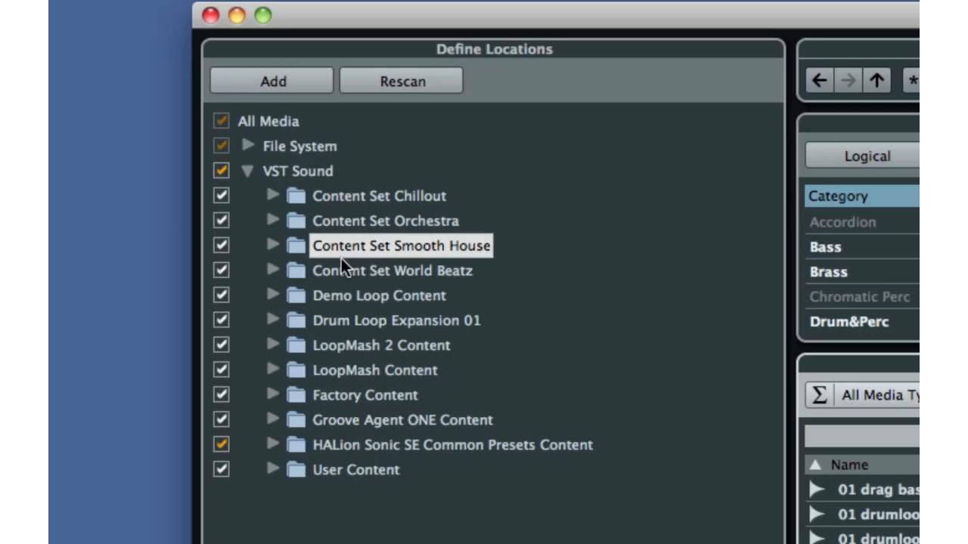
Select the Content Set World Beatz folder under VST Sound in the MediaBay locations.
click(339, 263)
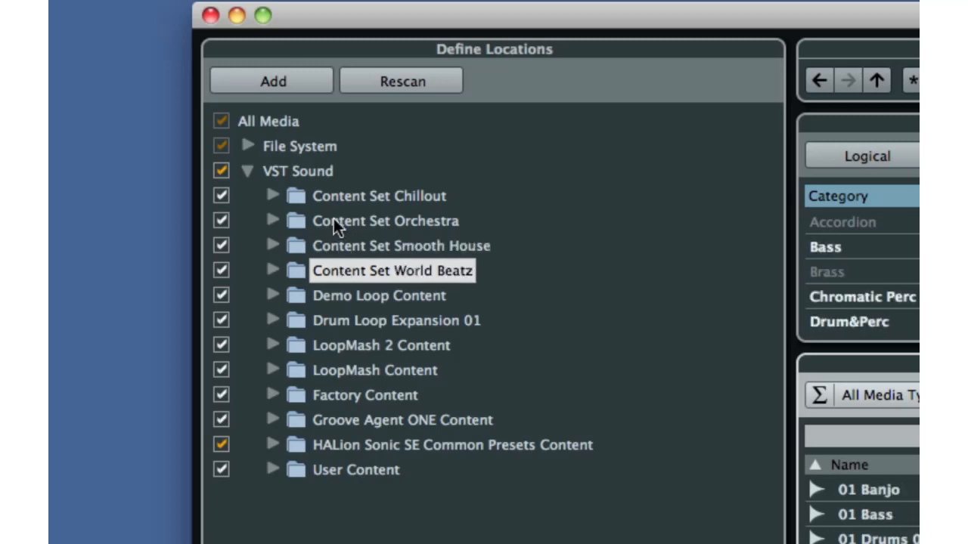